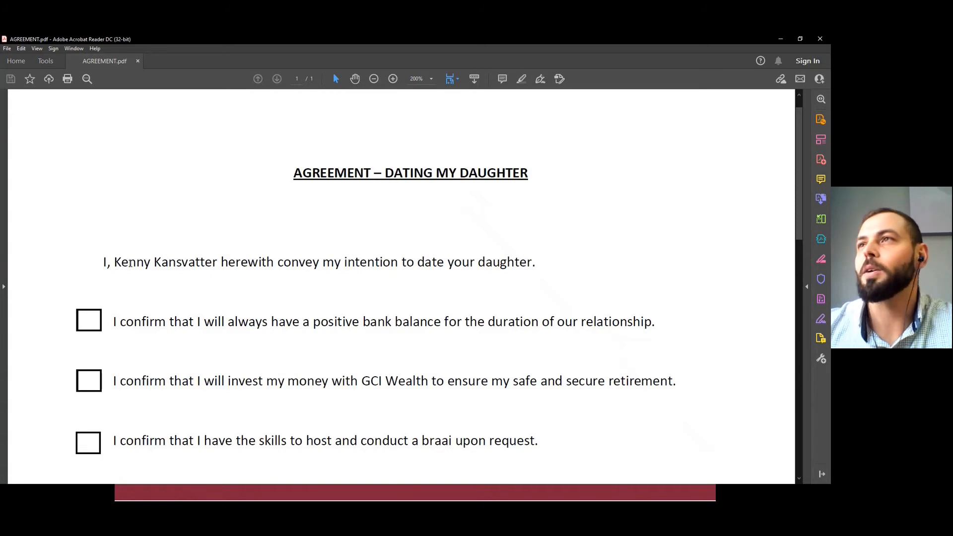
Start Fill & Sign on the agreement.
{"action": "scroll", "coordinate": [132, 267], "scroll_direction": "down", "scroll_amount": 1}
{"action": "scroll", "coordinate": [131, 267], "scroll_direction": "down", "scroll_amount": 1}
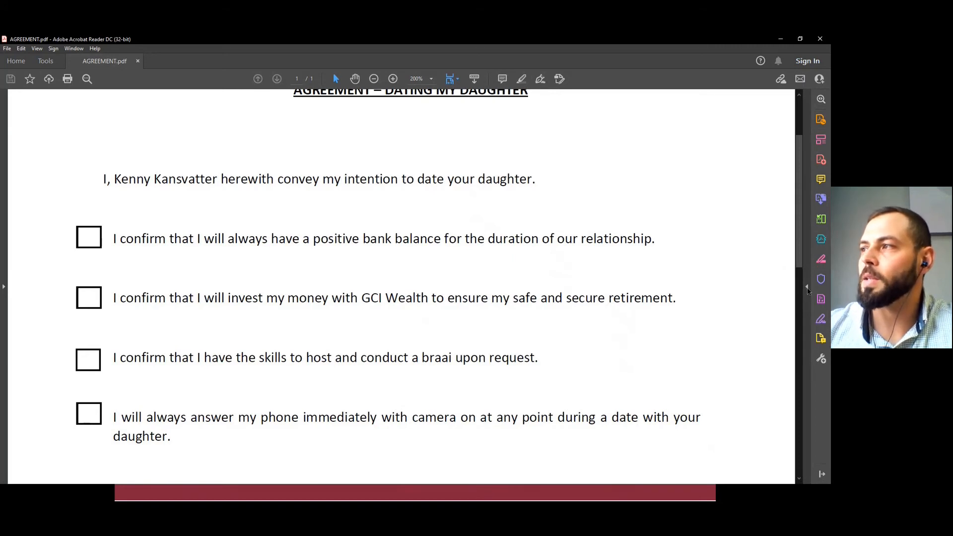
{"action": "left_click", "coordinate": [807, 290]}
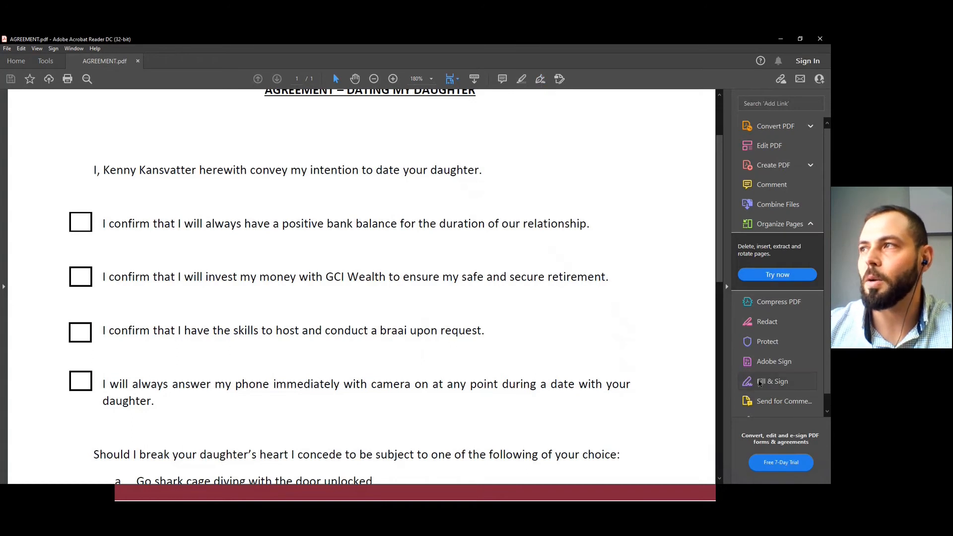
{"action": "left_click", "coordinate": [759, 382]}
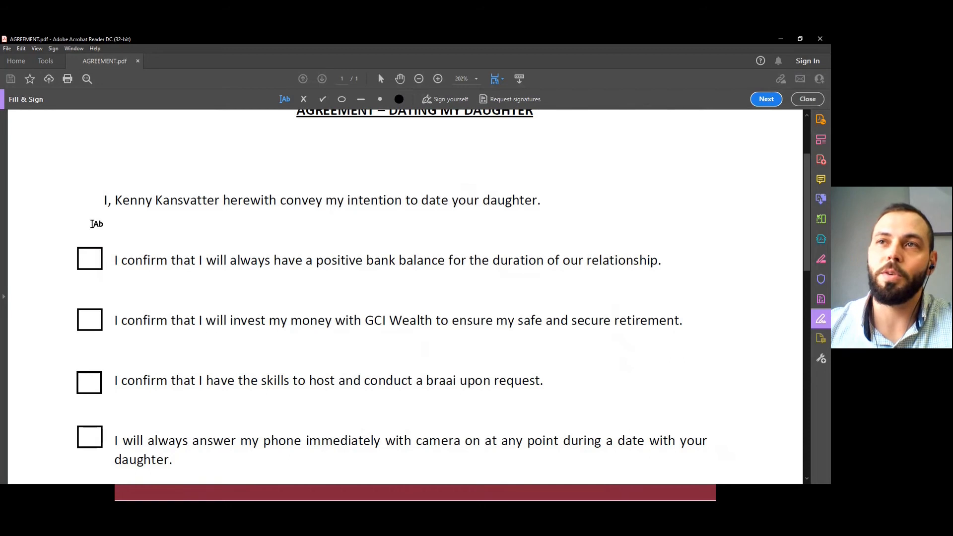
Mark the boxes for the positive bank balance and GCI Wealth investment statements with crosses.
{"action": "left_click", "coordinate": [90, 259]}
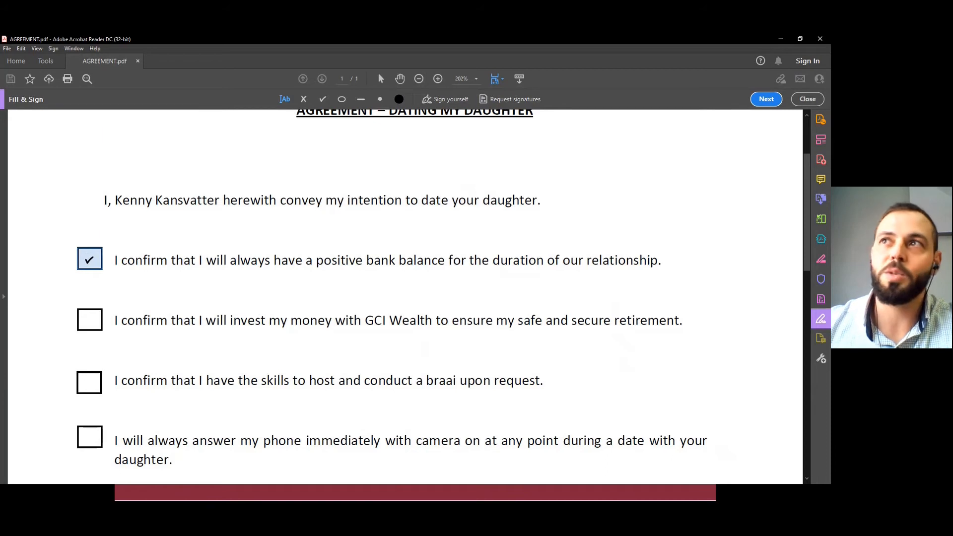
{"action": "left_click", "coordinate": [303, 99]}
{"action": "left_click", "coordinate": [89, 258]}
{"action": "left_click_drag", "start_coordinate": [89, 258], "coordinate": [90, 439]}
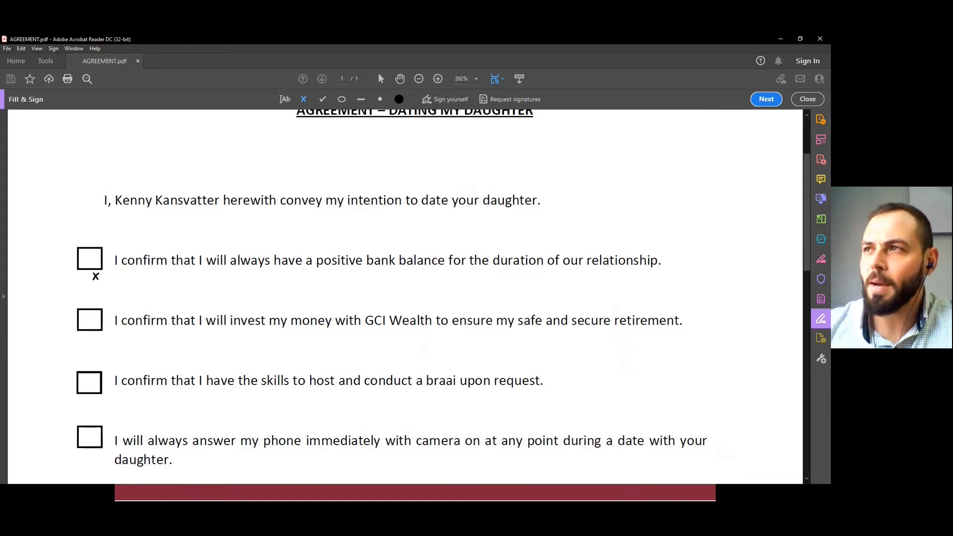
{"action": "left_click", "coordinate": [89, 258]}
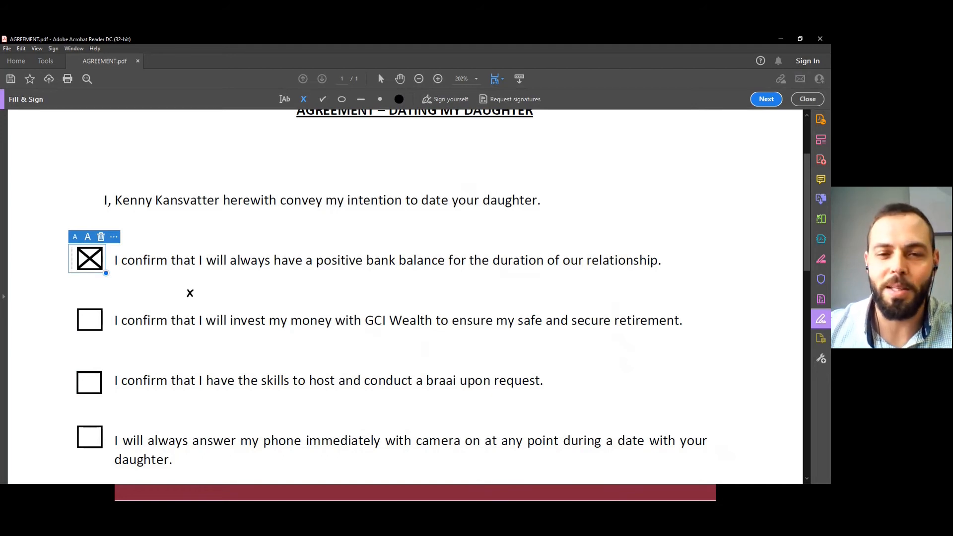
{"action": "left_click", "coordinate": [91, 321]}
{"action": "left_click", "coordinate": [91, 320]}
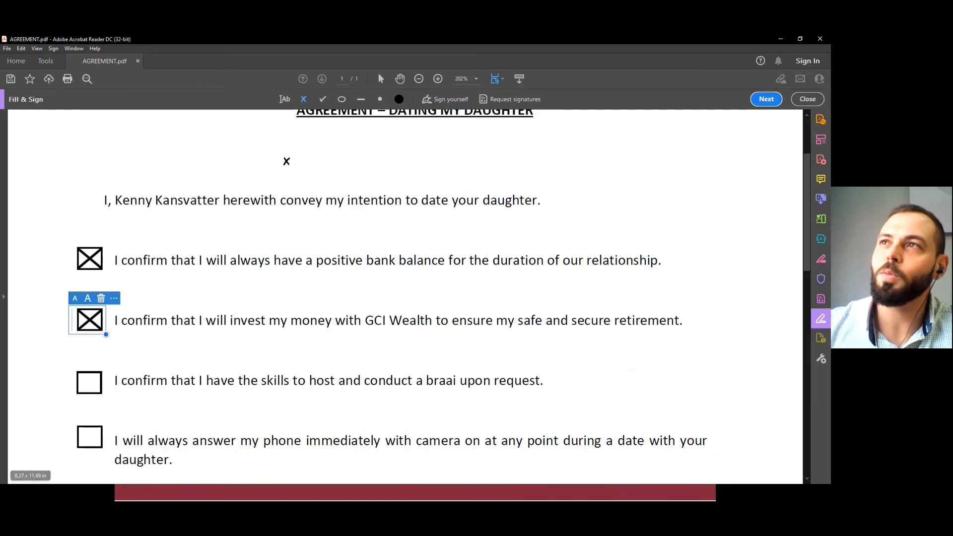
Mark the boxes for the braai skills and answering the phone statements with check marks.
{"action": "left_click", "coordinate": [322, 100]}
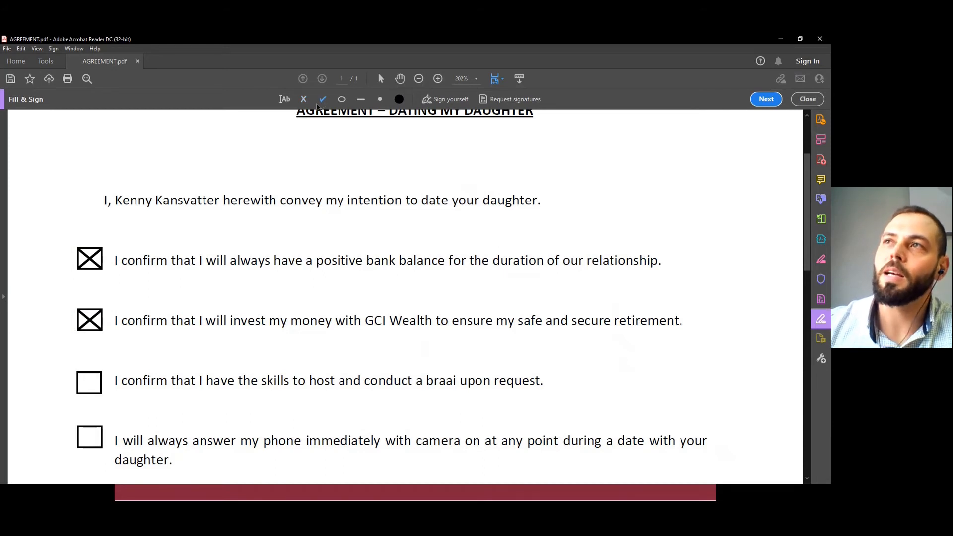
{"action": "scroll", "coordinate": [215, 274], "scroll_direction": "down", "scroll_amount": 1}
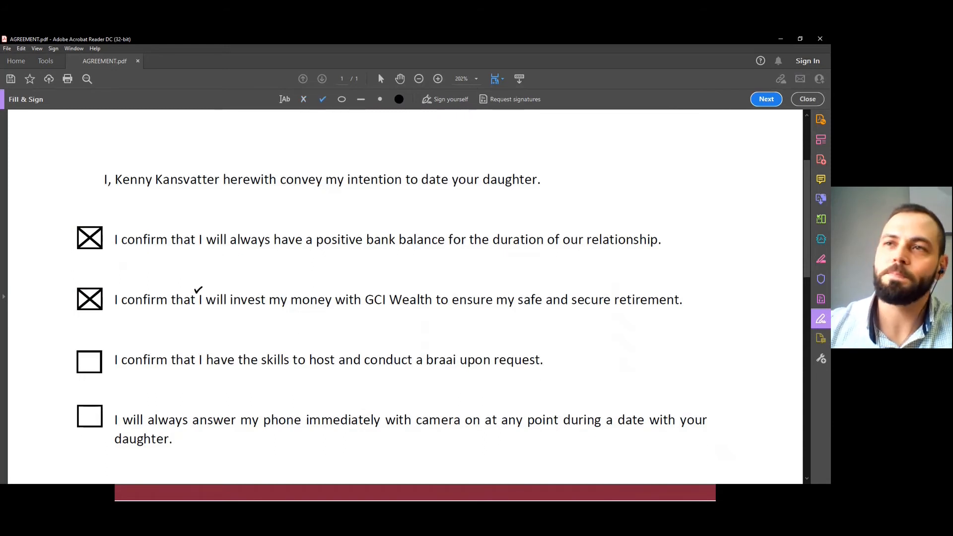
{"action": "scroll", "coordinate": [199, 291], "scroll_direction": "down", "scroll_amount": 1}
{"action": "scroll", "coordinate": [162, 300], "scroll_direction": "down", "scroll_amount": 1}
{"action": "scroll", "coordinate": [122, 304], "scroll_direction": "up", "scroll_amount": 2}
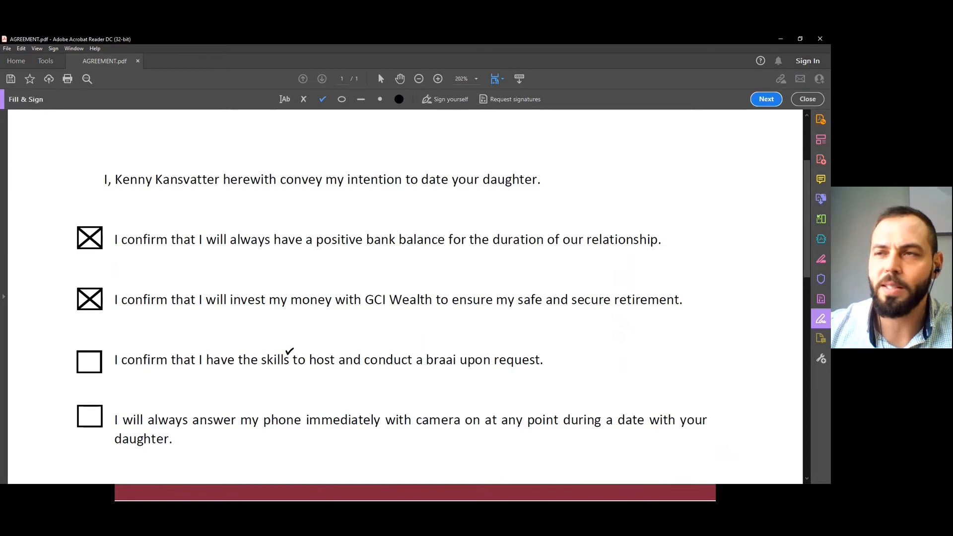
{"action": "left_click", "coordinate": [89, 362]}
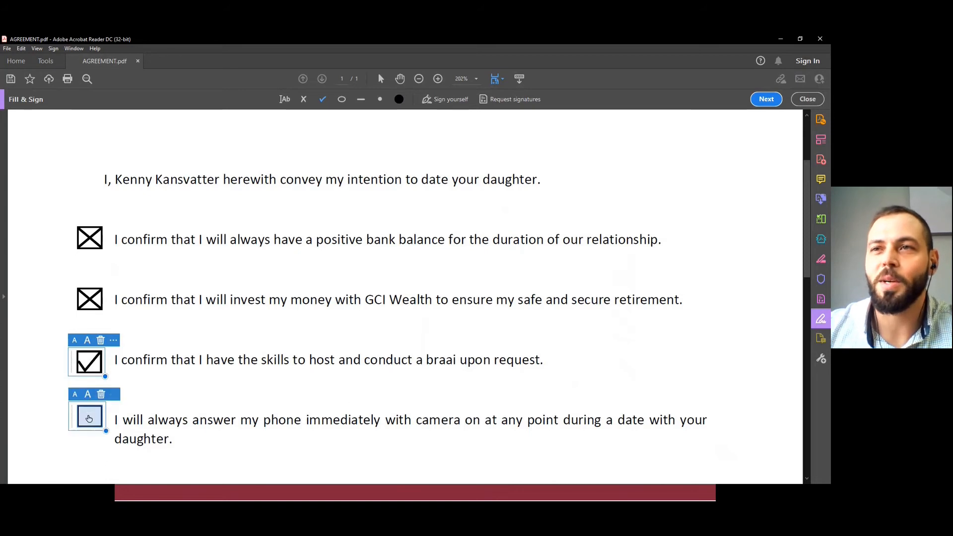
{"action": "left_click", "coordinate": [90, 416]}
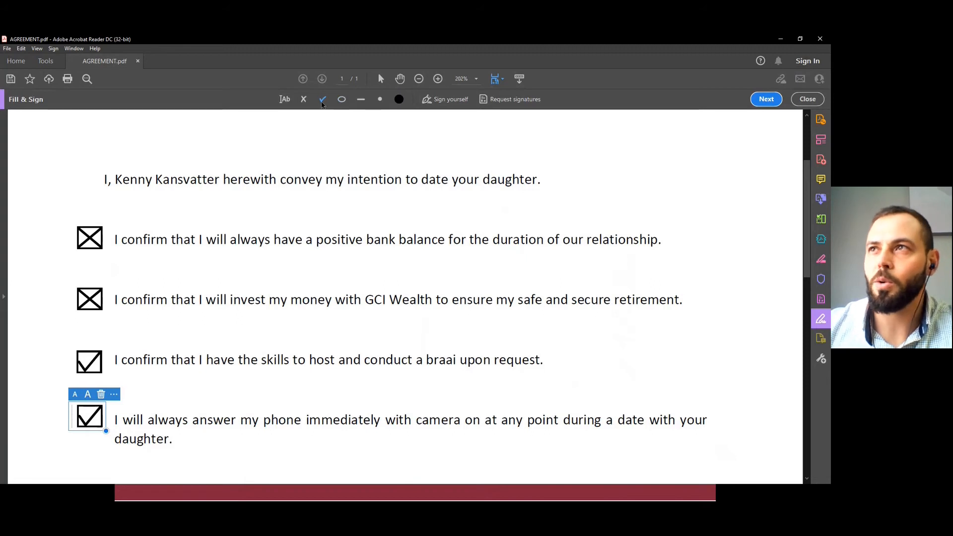
Circle option b in the list of consequences, adjusting the circle's size and position to fit around the letter.
{"action": "left_click", "coordinate": [342, 100]}
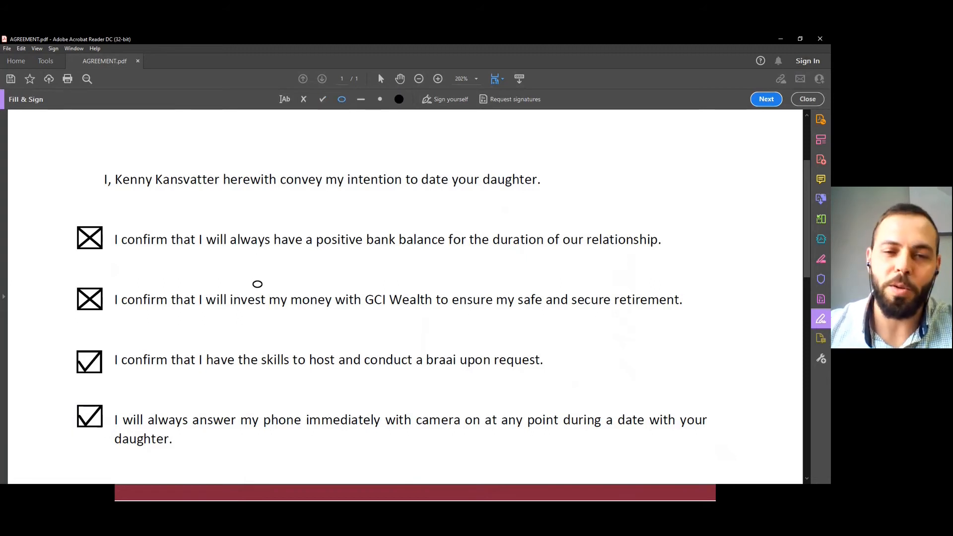
{"action": "scroll", "coordinate": [258, 284], "scroll_direction": "down", "scroll_amount": 5}
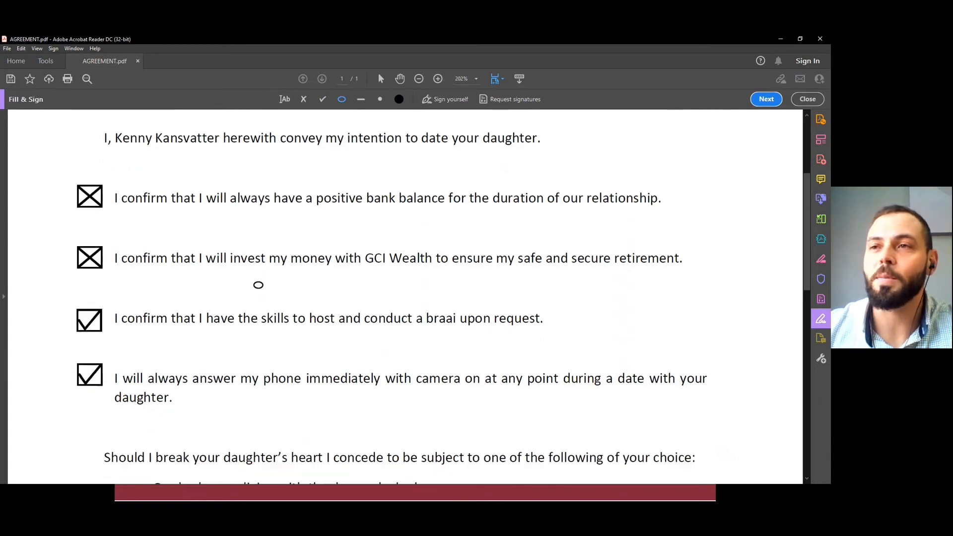
{"action": "scroll", "coordinate": [258, 285], "scroll_direction": "down", "scroll_amount": 1}
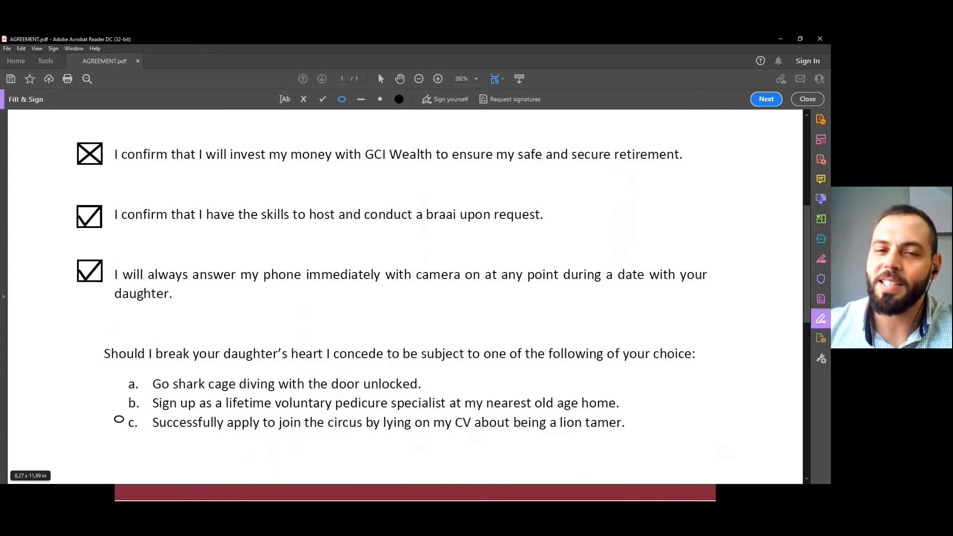
{"action": "left_click", "coordinate": [131, 402]}
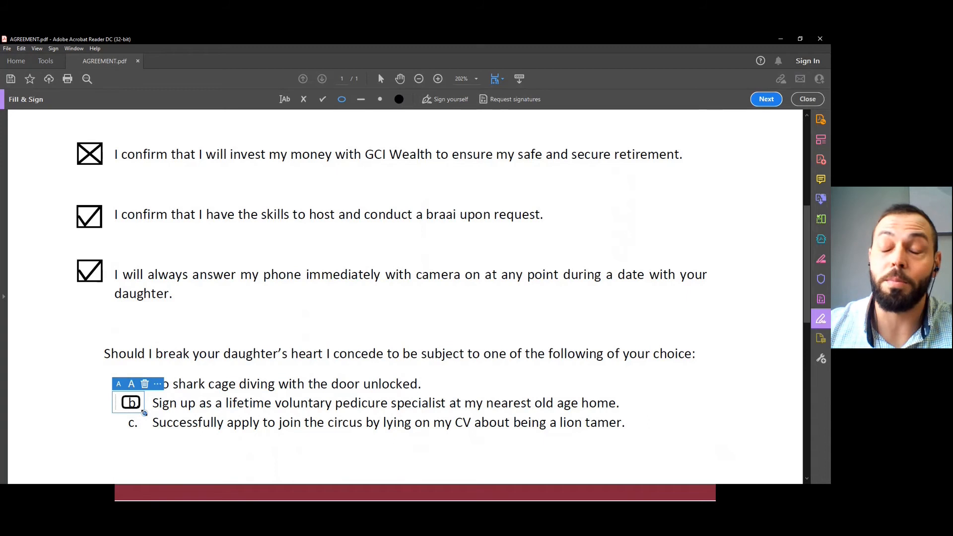
{"action": "mouse_move", "coordinate": [145, 413]}
{"action": "left_mouse_down"}
{"action": "mouse_move", "coordinate": [169, 450]}
{"action": "mouse_move", "coordinate": [151, 425]}
{"action": "left_mouse_up"}
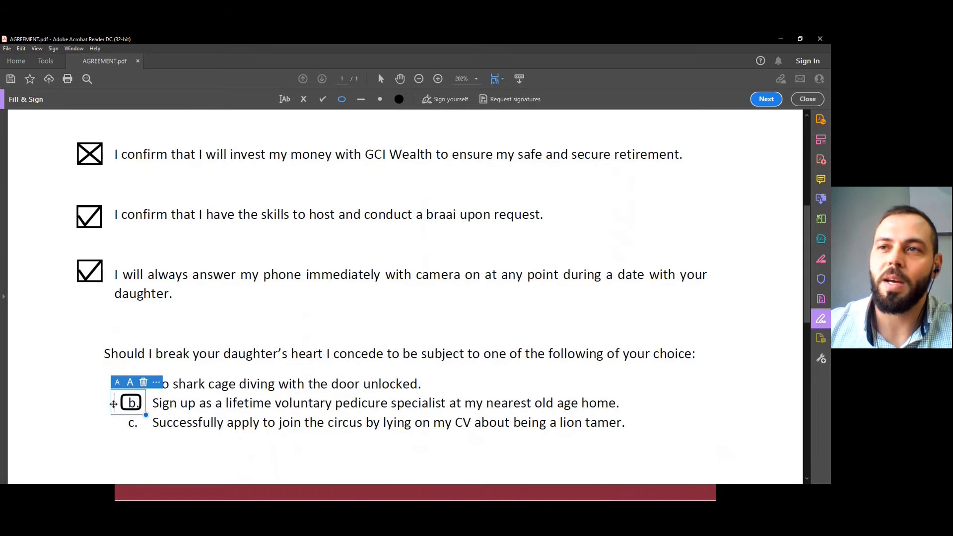
{"action": "left_click_drag", "start_coordinate": [114, 404], "coordinate": [116, 404]}
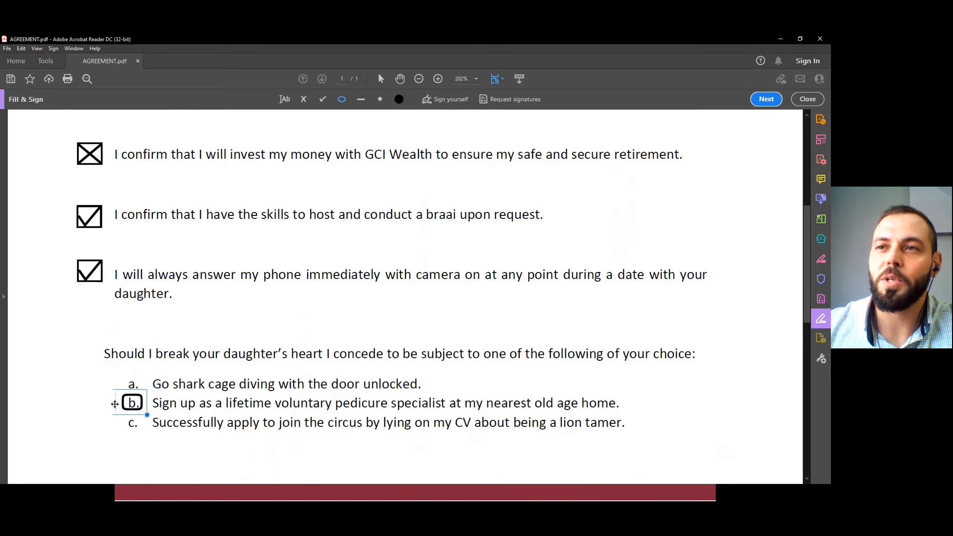
Place two extra circles above the option list and delete both of them.
{"action": "left_click", "coordinate": [156, 367]}
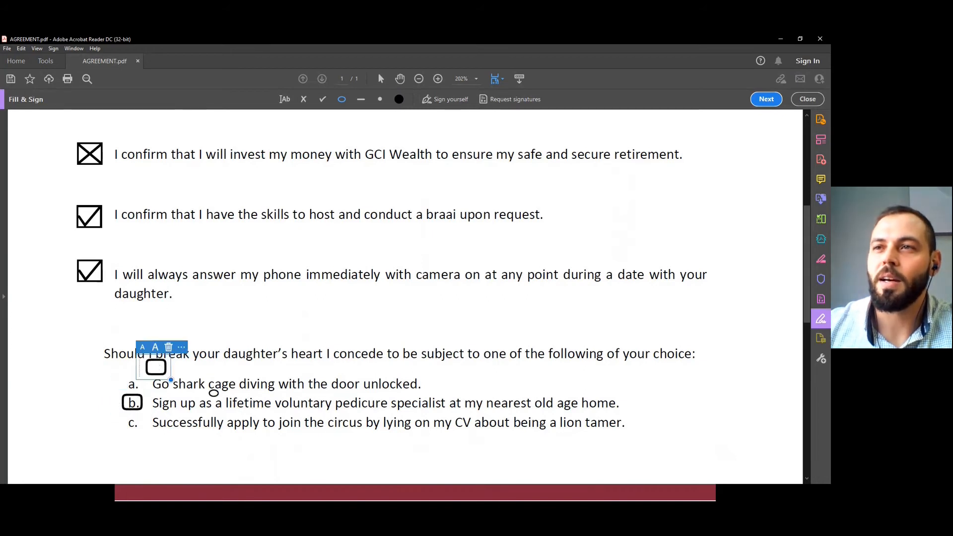
{"action": "left_click", "coordinate": [93, 371]}
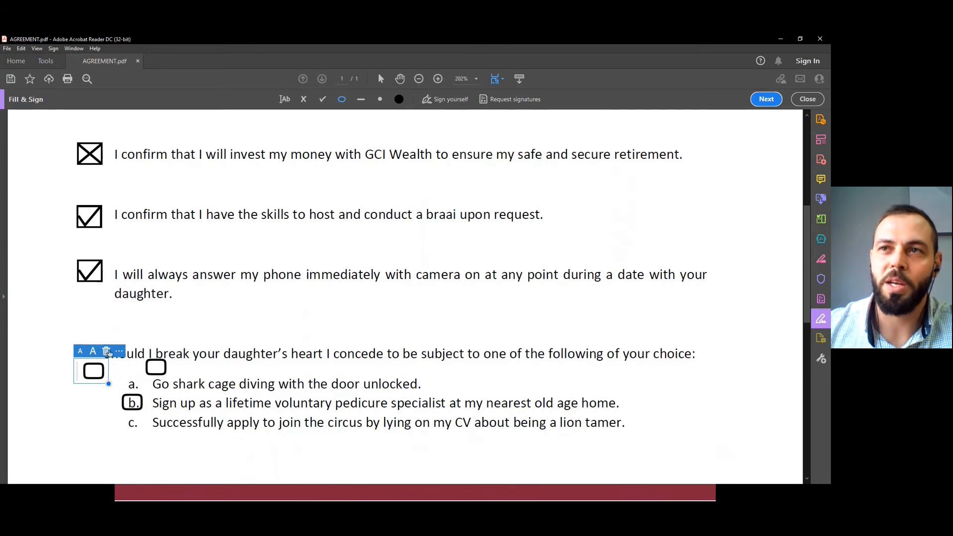
{"action": "left_click", "coordinate": [107, 351]}
{"action": "left_click", "coordinate": [157, 370]}
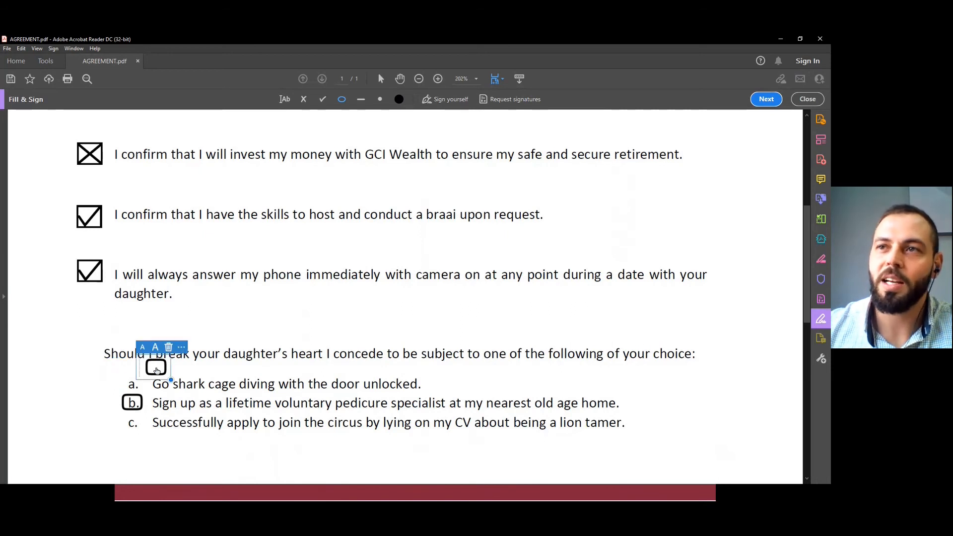
{"action": "left_click", "coordinate": [169, 347]}
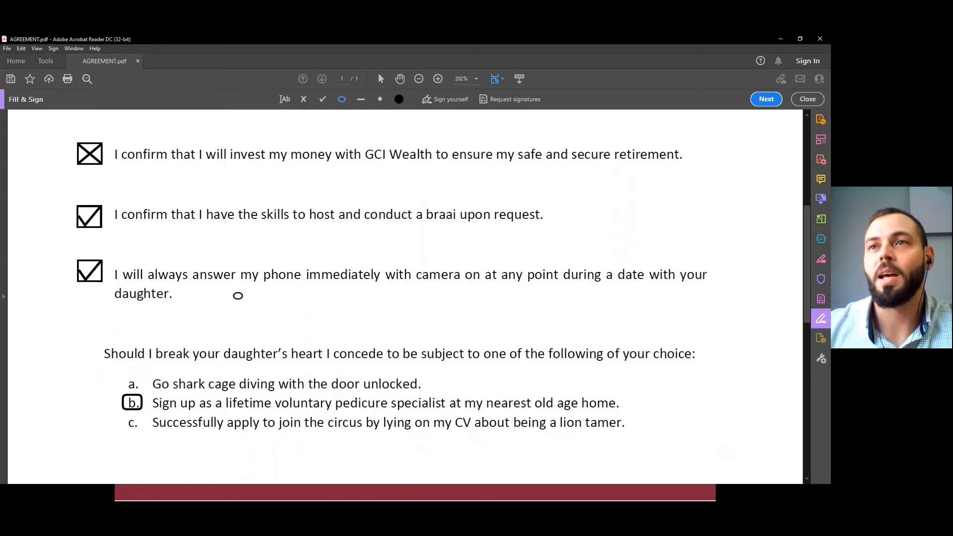
Remove the saved signature and saved initials, and start adding a new signature.
{"action": "scroll", "coordinate": [279, 321], "scroll_direction": "down", "scroll_amount": 3}
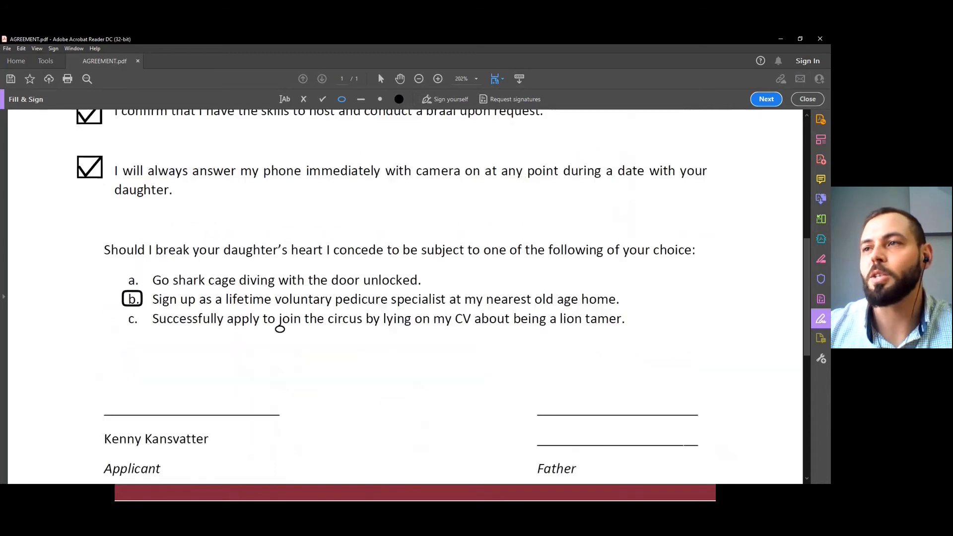
{"action": "scroll", "coordinate": [279, 329], "scroll_direction": "down", "scroll_amount": 1}
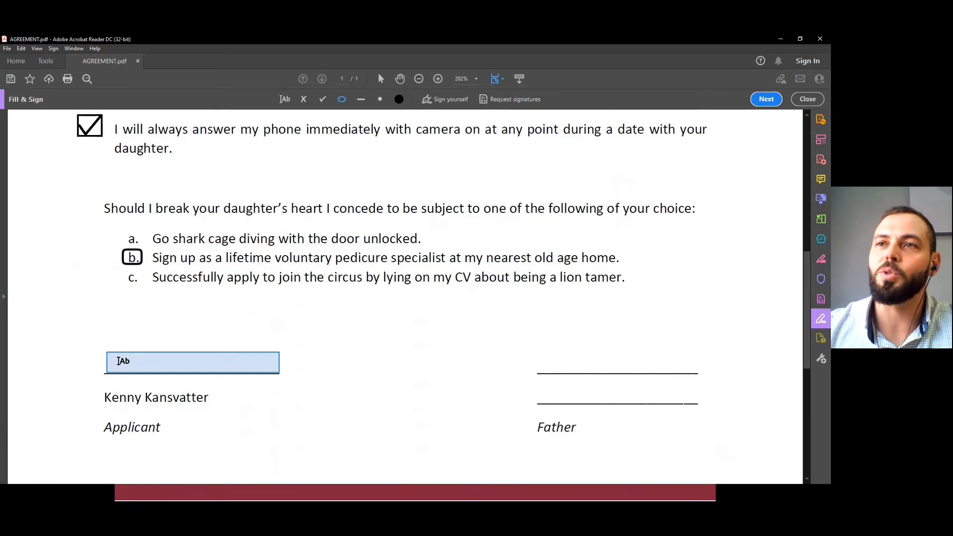
{"action": "left_click", "coordinate": [451, 102]}
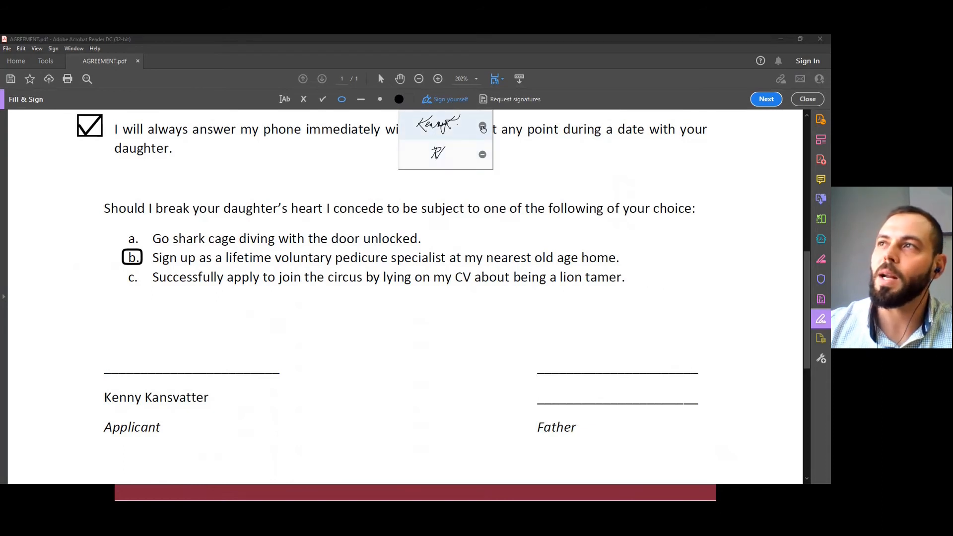
{"action": "left_click", "coordinate": [483, 127]}
{"action": "left_click", "coordinate": [483, 155]}
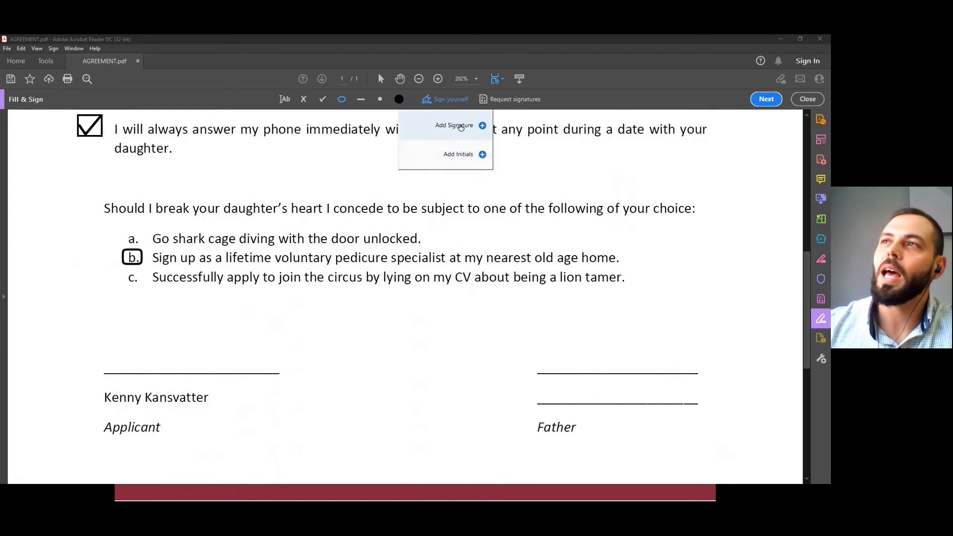
{"action": "left_click", "coordinate": [484, 128]}
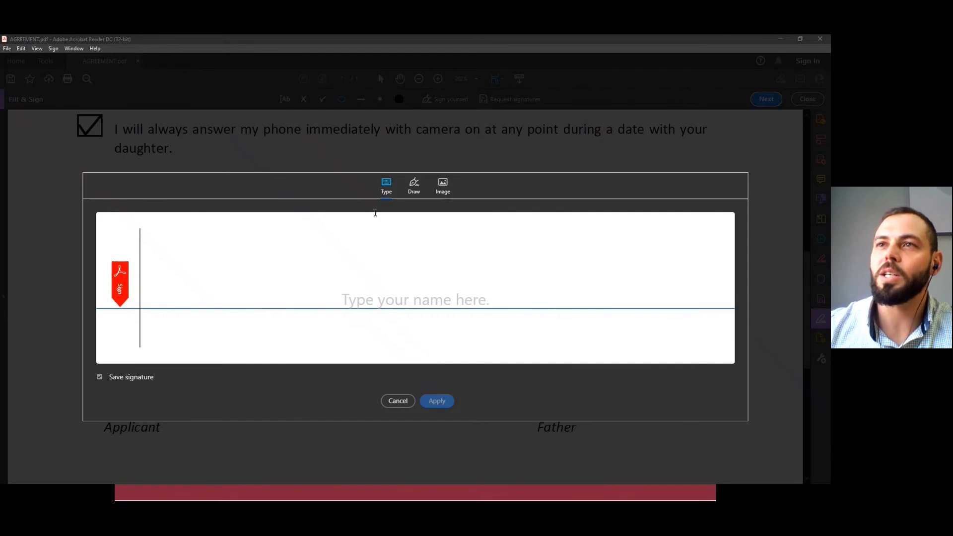
Try a typed signature with the applicant's first name and clear it again.
{"action": "type", "text": "Kem"}
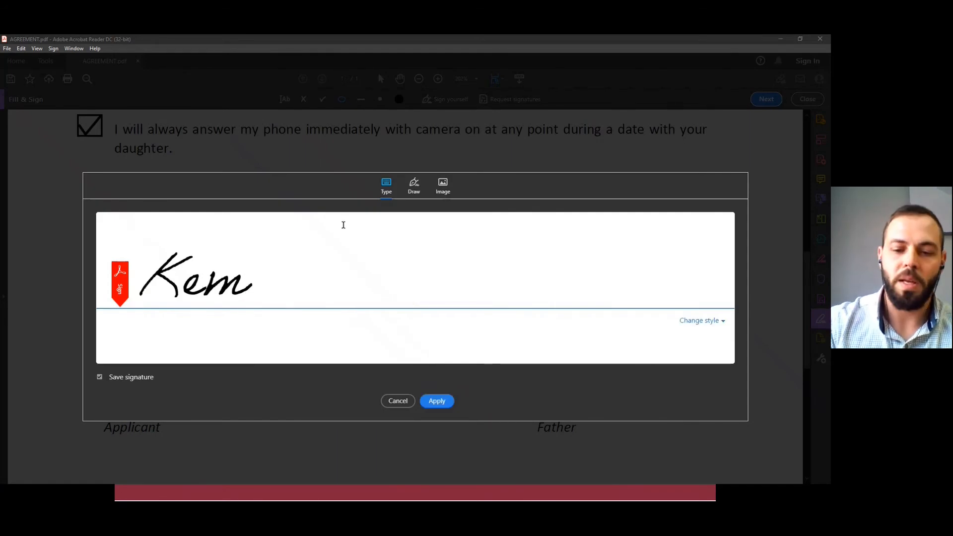
{"action": "key", "text": "BackSpace"}
{"action": "type", "text": "nny"}
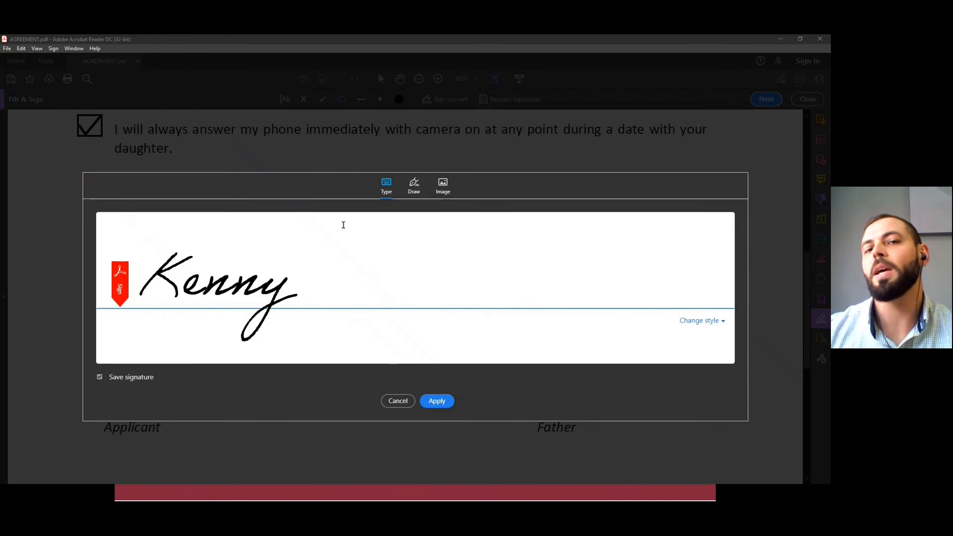
{"action": "key", "text": "BackSpace"}
{"action": "key", "text": "BackSpace"}
{"action": "key", "text": "BackSpace"}
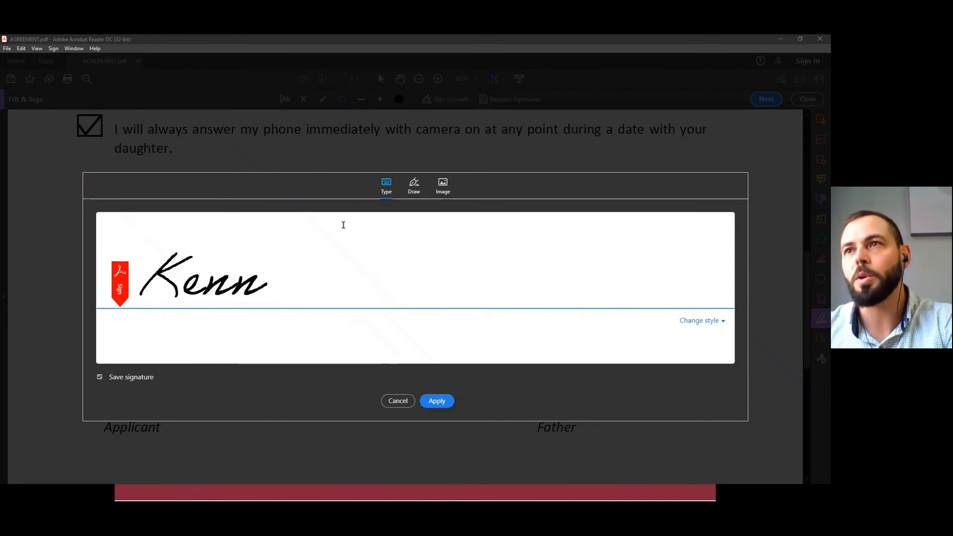
{"action": "key", "text": "BackSpace"}
{"action": "key", "text": "BackSpace"}
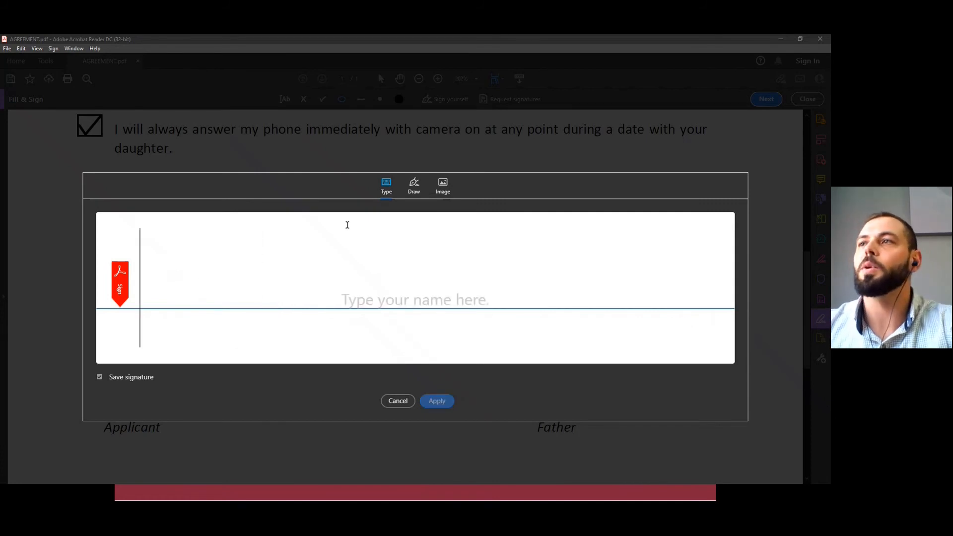
Try the image option for the signature and cancel the file selection.
{"action": "left_click", "coordinate": [416, 184]}
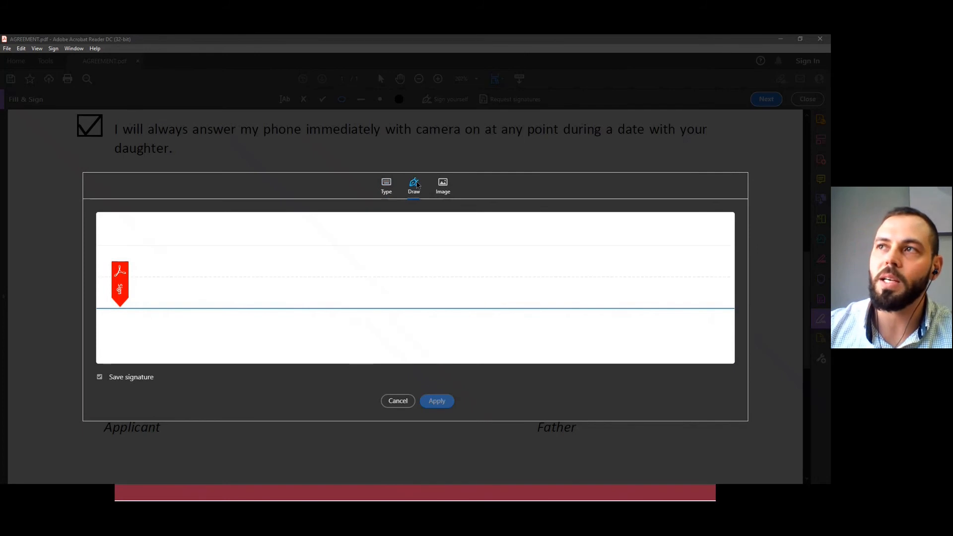
{"action": "left_click", "coordinate": [444, 190]}
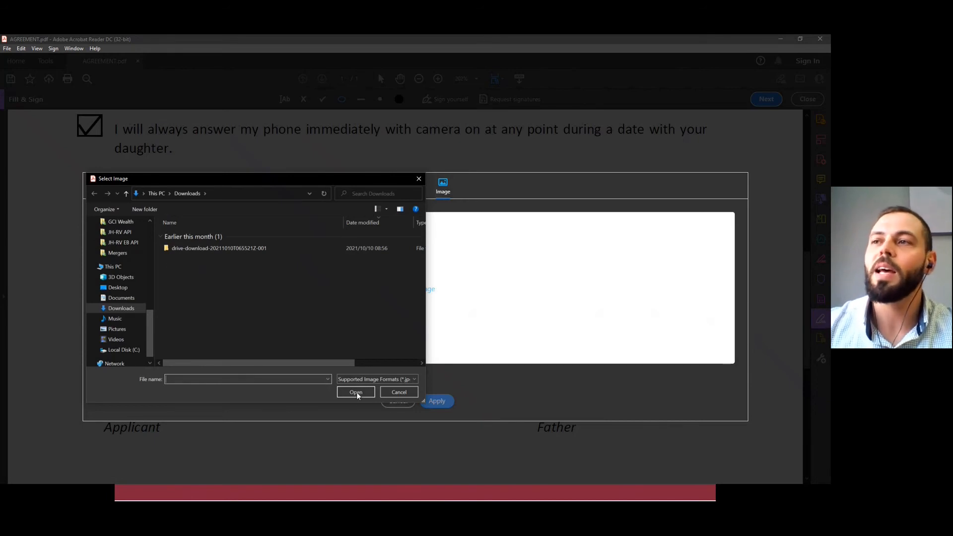
{"action": "left_click", "coordinate": [398, 393]}
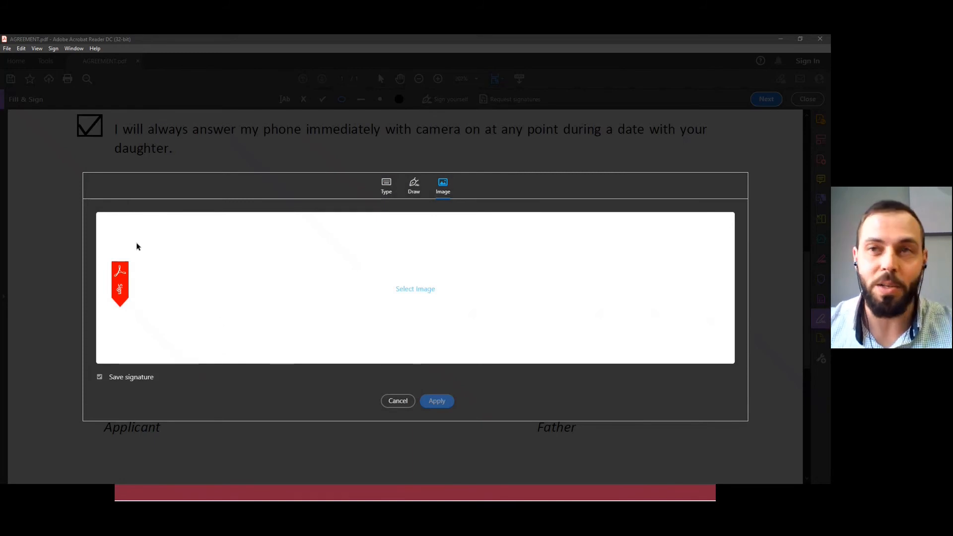
Draw the applicant's signature by hand, with a crossing flourish through the letters and a closing dot.
{"action": "left_click", "coordinate": [412, 187]}
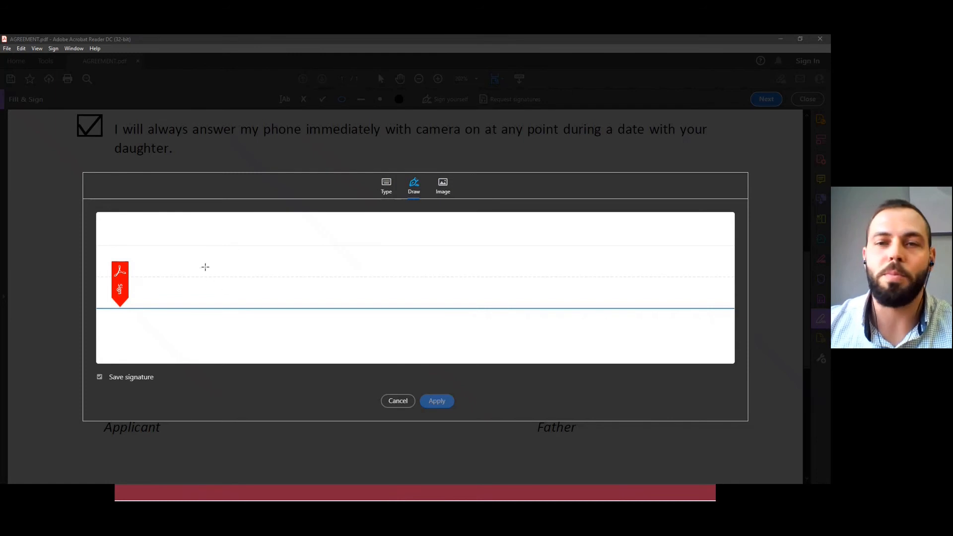
{"action": "left_click_drag", "start_coordinate": [222, 241], "coordinate": [184, 300]}
{"action": "mouse_move", "coordinate": [255, 239]}
{"action": "left_mouse_down"}
{"action": "mouse_move", "coordinate": [228, 313]}
{"action": "mouse_move", "coordinate": [227, 290]}
{"action": "mouse_move", "coordinate": [294, 289]}
{"action": "mouse_move", "coordinate": [320, 267]}
{"action": "mouse_move", "coordinate": [397, 253]}
{"action": "left_mouse_up"}
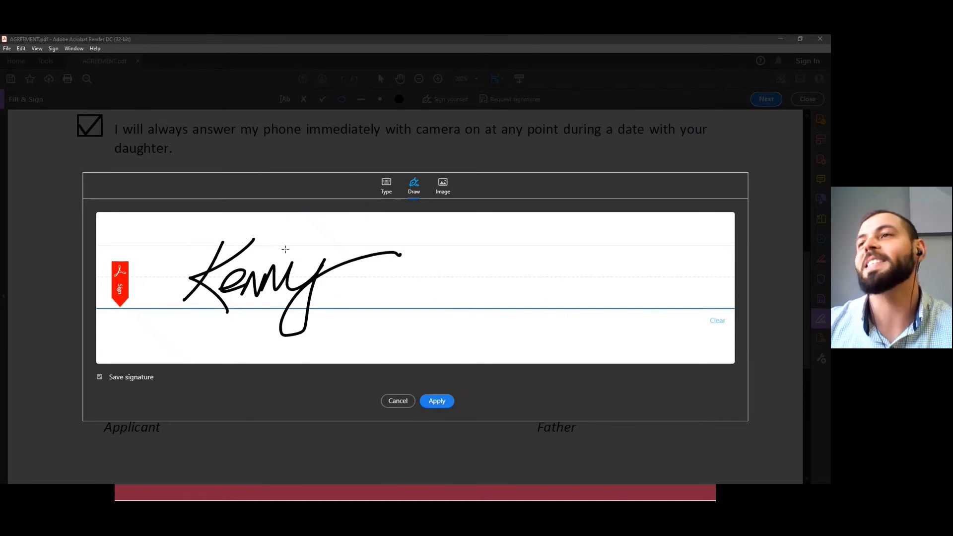
{"action": "left_click_drag", "start_coordinate": [285, 244], "coordinate": [258, 287]}
{"action": "left_click_drag", "start_coordinate": [320, 242], "coordinate": [312, 309]}
{"action": "left_click", "coordinate": [345, 291]}
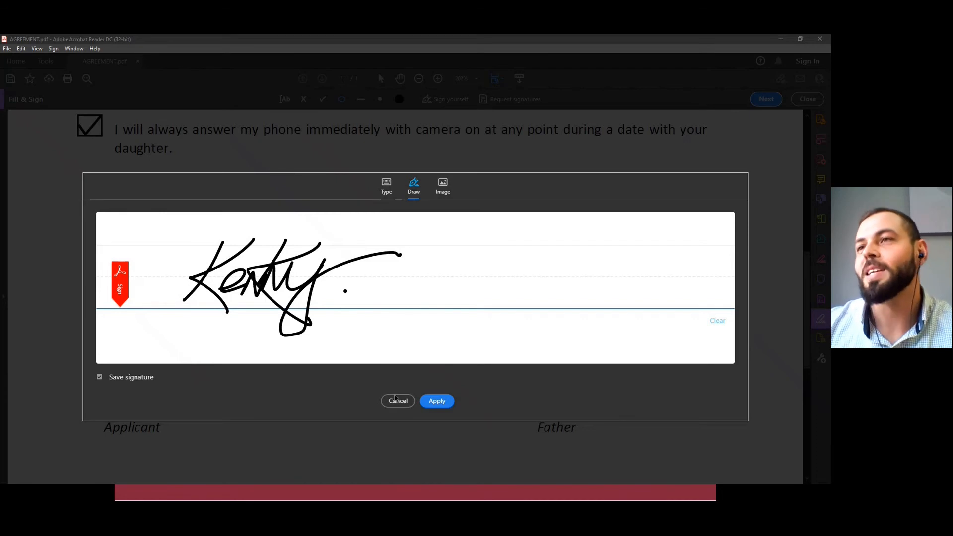
Apply the drawn signature and place it on the signature line above the applicant's name.
{"action": "left_click", "coordinate": [440, 405]}
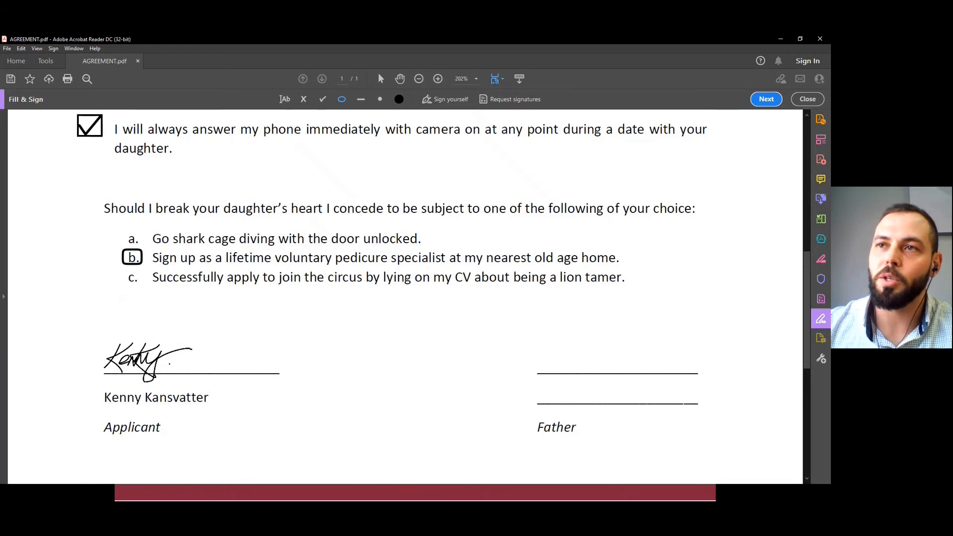
{"action": "left_click", "coordinate": [147, 362]}
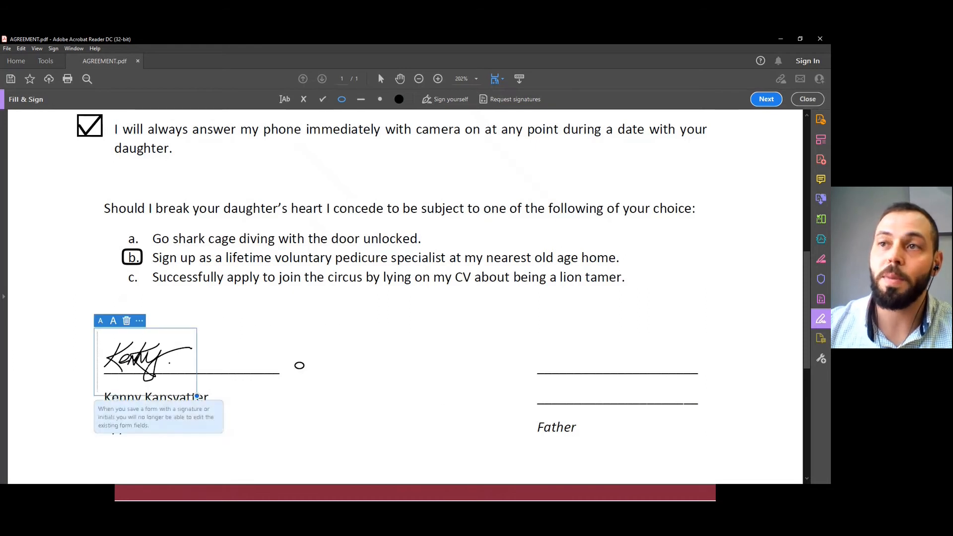
{"action": "left_click", "coordinate": [300, 366]}
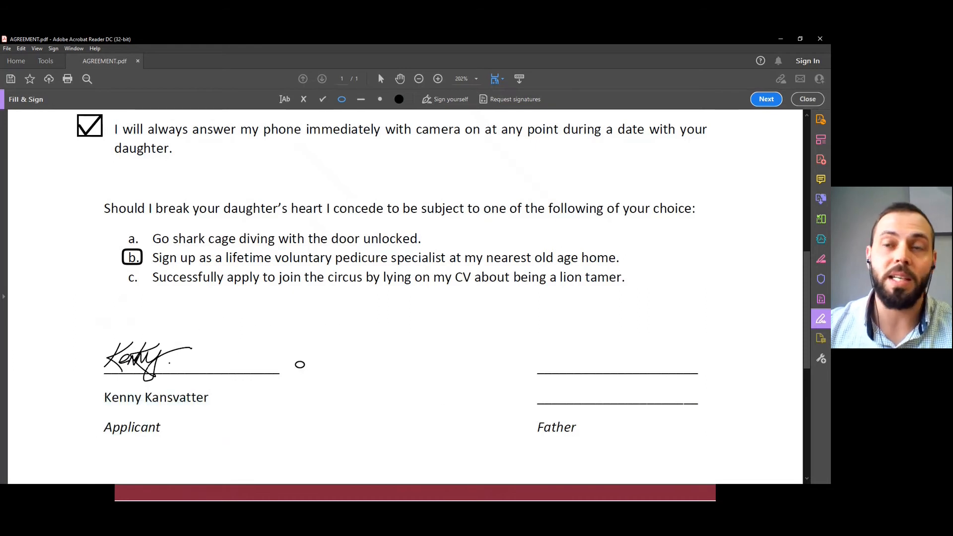
Fill in the father's name as text on the upper line above Father.
{"action": "left_click", "coordinate": [440, 102]}
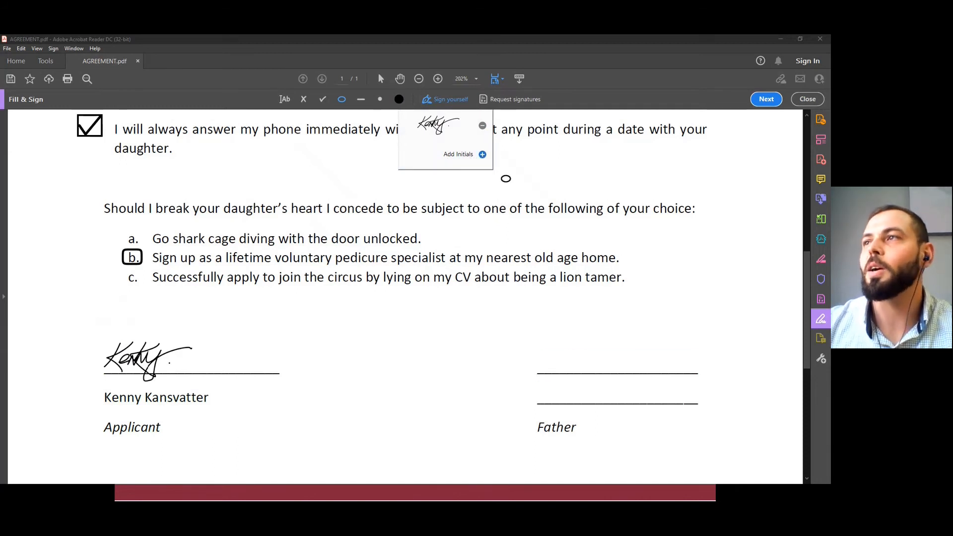
{"action": "left_click", "coordinate": [556, 358]}
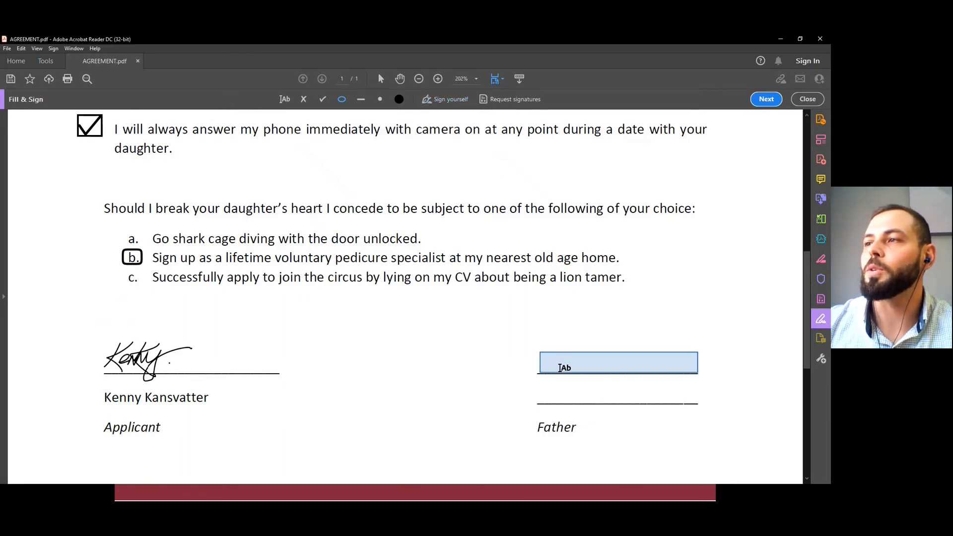
{"action": "left_click", "coordinate": [559, 364]}
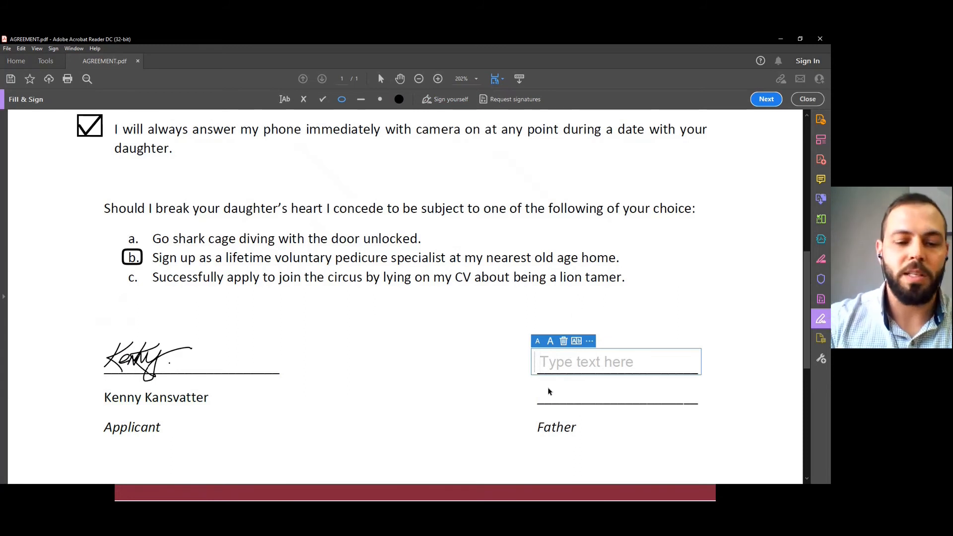
{"action": "type", "text": "P"}
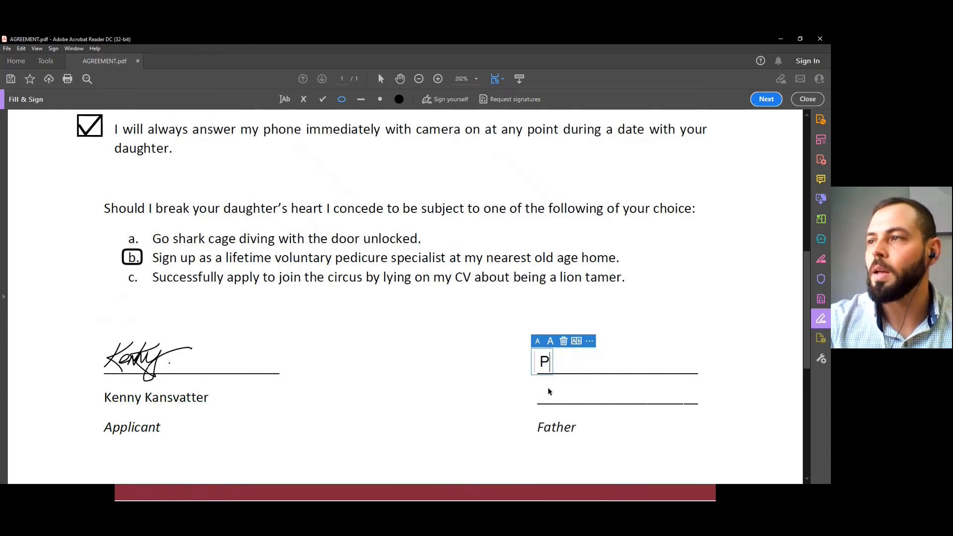
{"action": "type", "text": "appa Bear"}
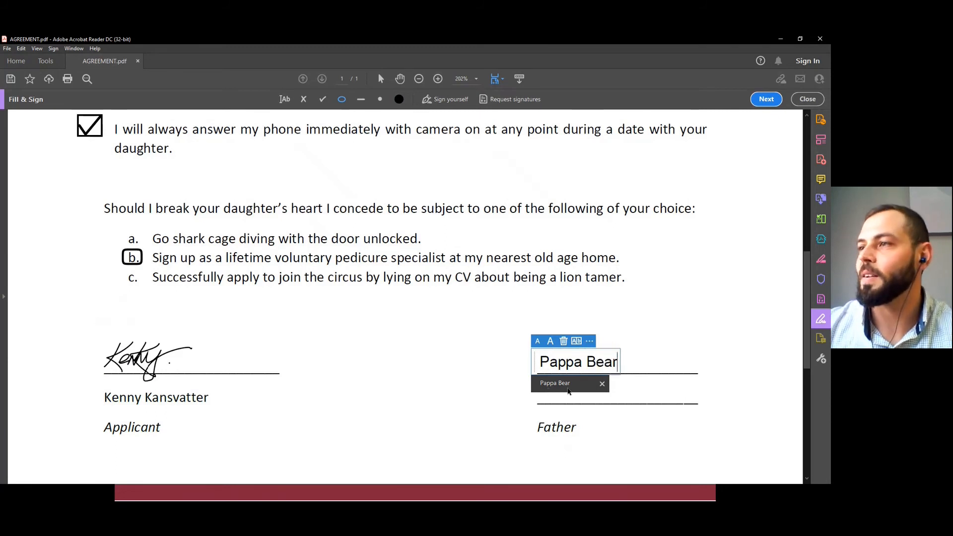
{"action": "left_click", "coordinate": [571, 385]}
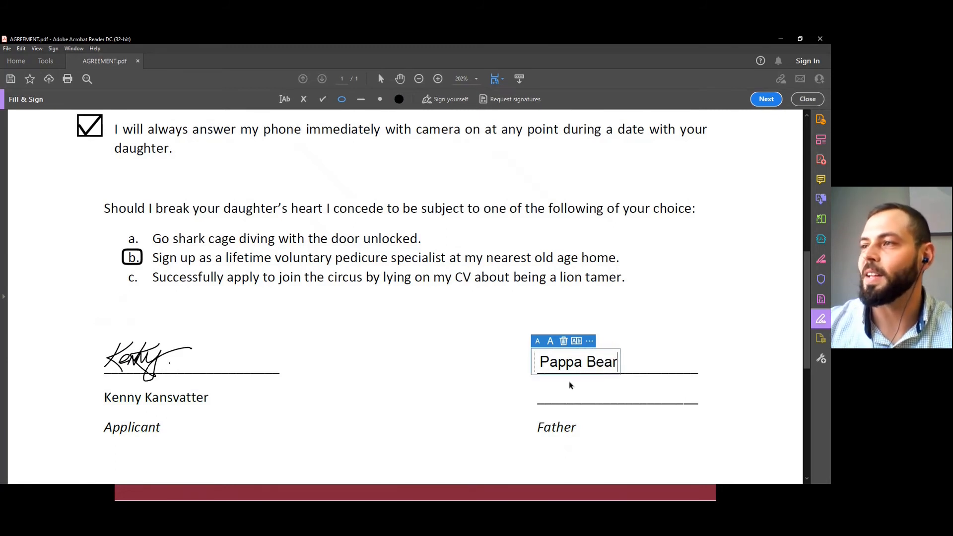
{"action": "left_click", "coordinate": [505, 382]}
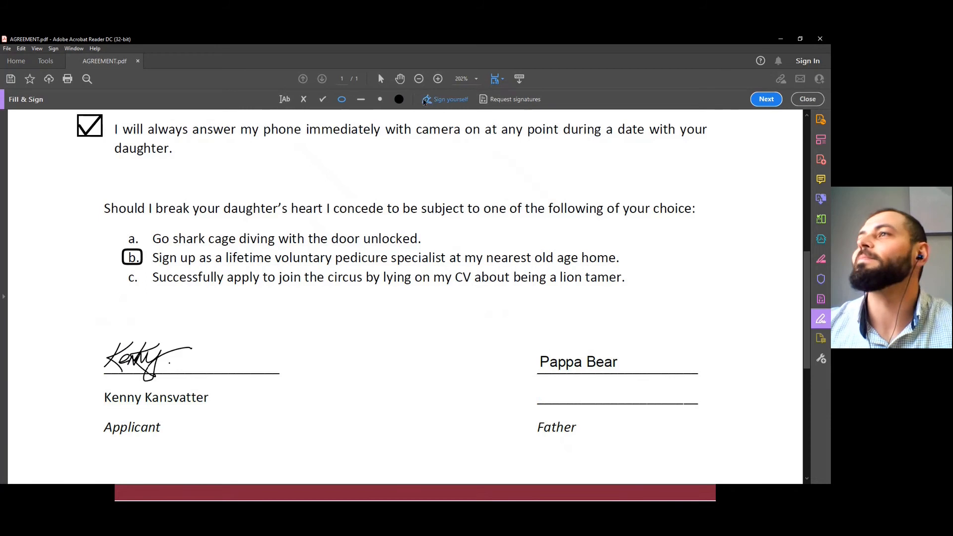
Add new initials and draw the father's initials by hand, ending with a dot.
{"action": "left_click", "coordinate": [424, 101]}
{"action": "left_click", "coordinate": [483, 157]}
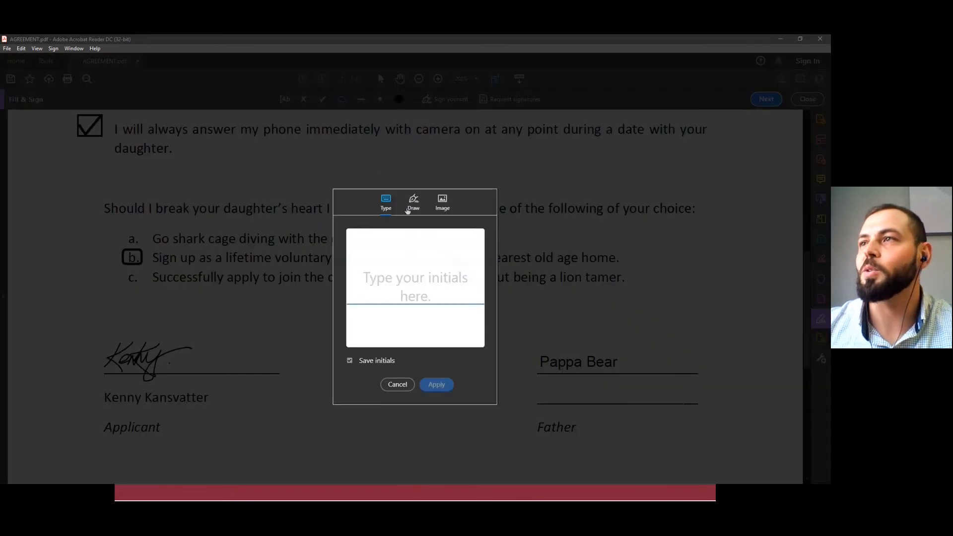
{"action": "left_click", "coordinate": [413, 202]}
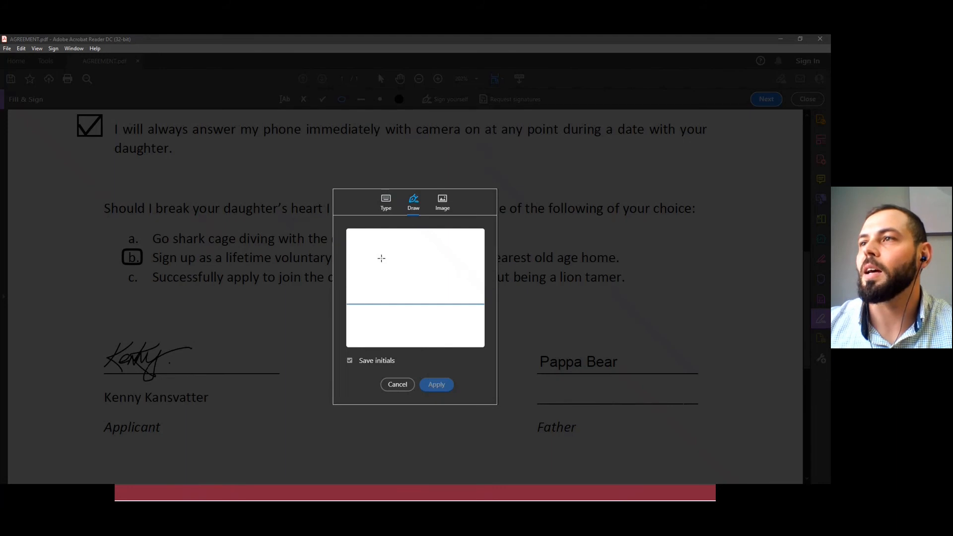
{"action": "left_click_drag", "start_coordinate": [389, 251], "coordinate": [360, 297]}
{"action": "mouse_move", "coordinate": [364, 263]}
{"action": "left_mouse_down"}
{"action": "mouse_move", "coordinate": [408, 241]}
{"action": "mouse_move", "coordinate": [417, 259]}
{"action": "mouse_move", "coordinate": [388, 254]}
{"action": "mouse_move", "coordinate": [403, 245]}
{"action": "mouse_move", "coordinate": [395, 288]}
{"action": "left_mouse_up"}
{"action": "mouse_move", "coordinate": [398, 253]}
{"action": "left_mouse_down"}
{"action": "mouse_move", "coordinate": [425, 243]}
{"action": "mouse_move", "coordinate": [395, 284]}
{"action": "left_mouse_up"}
{"action": "left_click", "coordinate": [435, 295]}
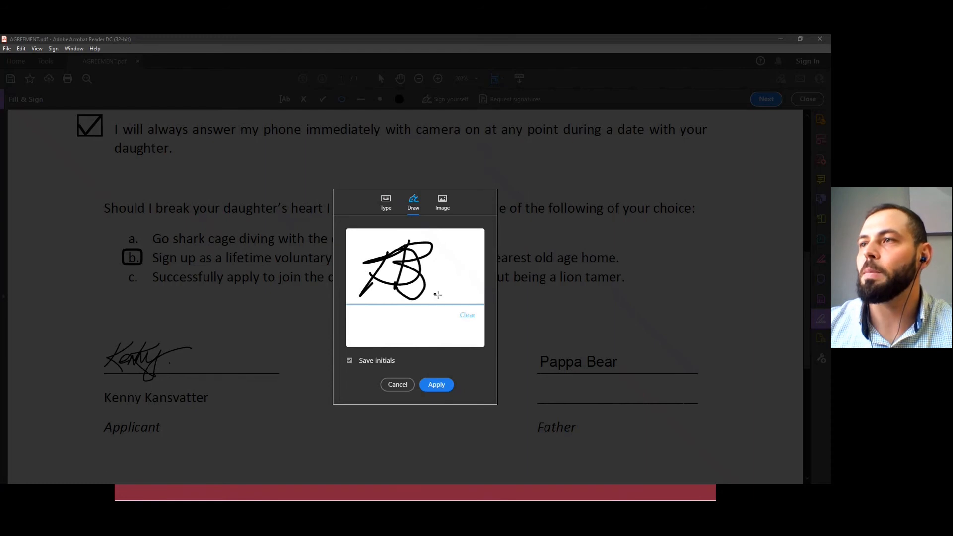
Apply the drawn initials and place them on the lower line above Father.
{"action": "left_click", "coordinate": [443, 387]}
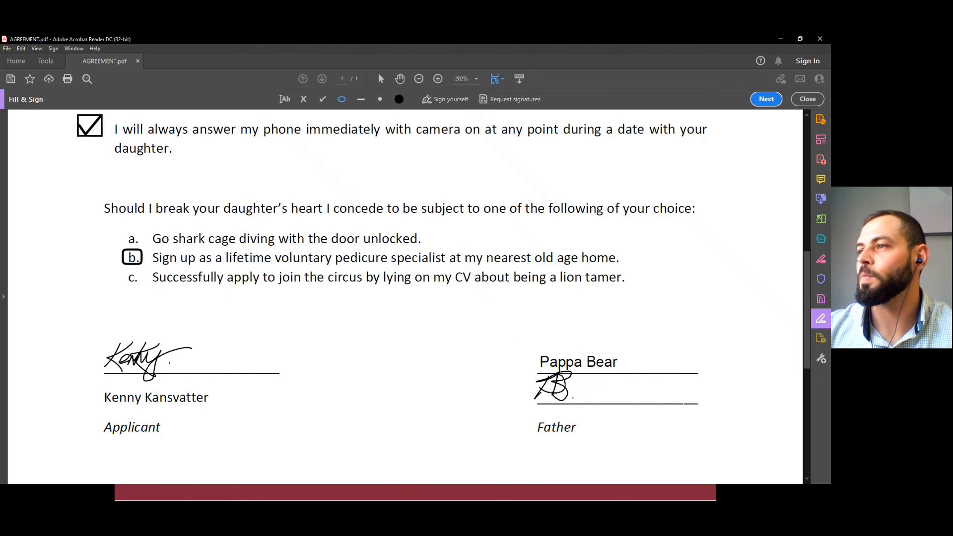
{"action": "left_click", "coordinate": [558, 392]}
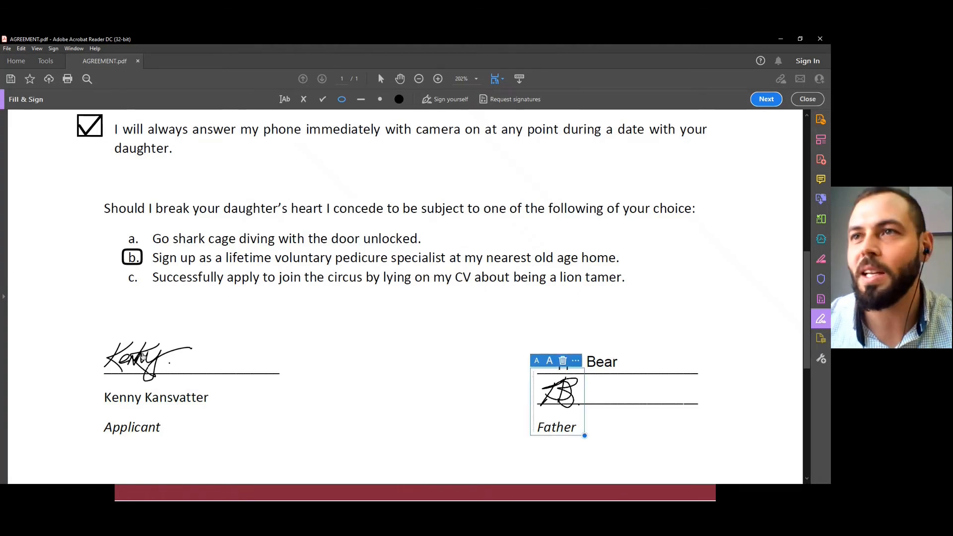
{"action": "left_click", "coordinate": [444, 383]}
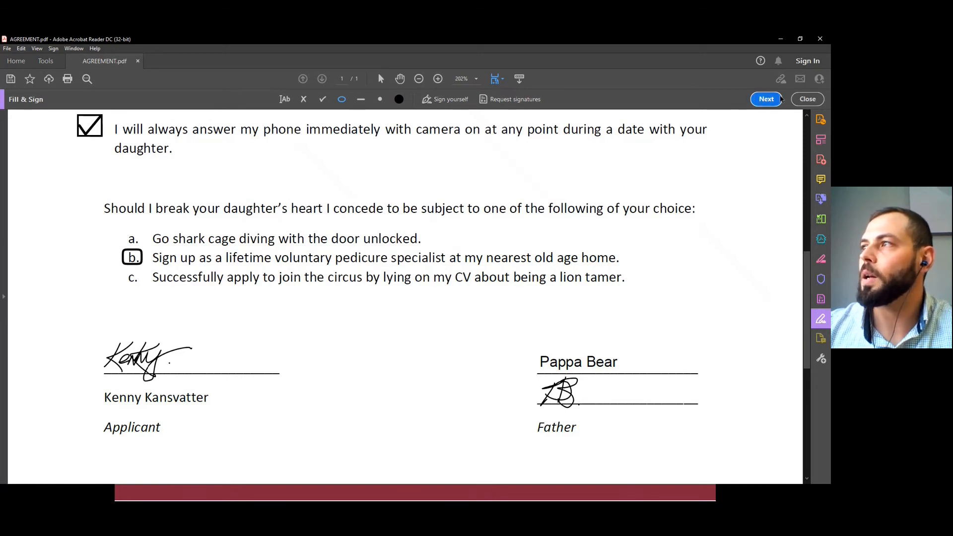
Close Fill & Sign, view the Adobe Sign signature request form for AGREEMENT.pdf and cancel the request.
{"action": "left_click", "coordinate": [809, 99]}
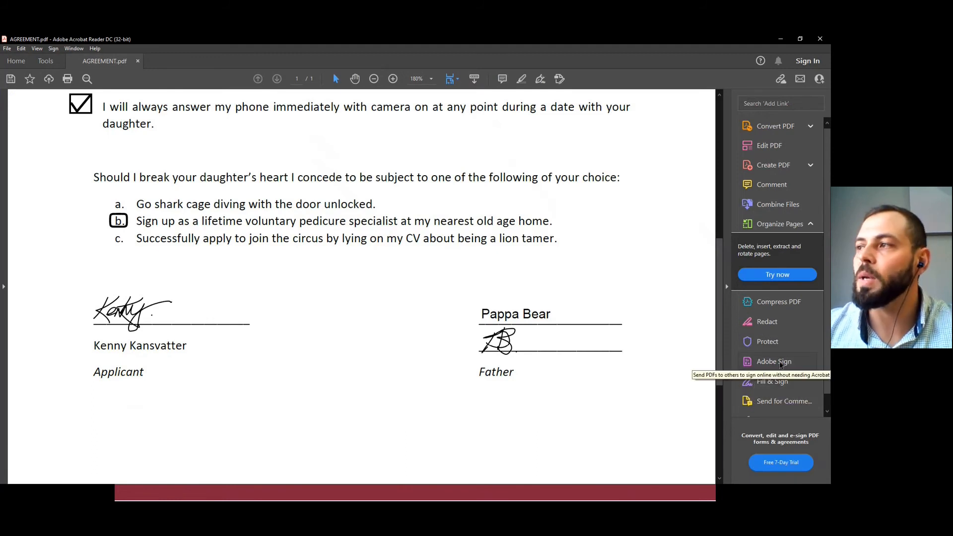
{"action": "left_click", "coordinate": [779, 364]}
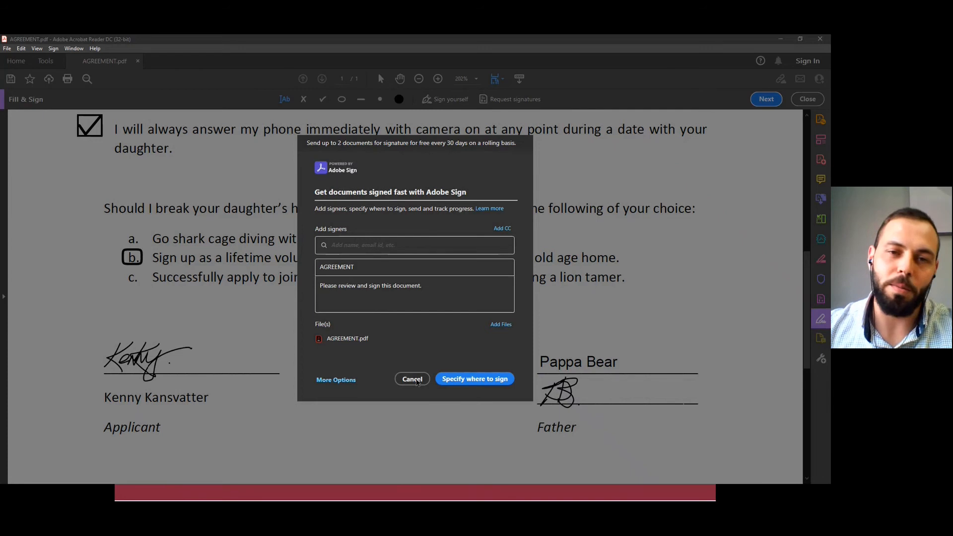
{"action": "left_click", "coordinate": [416, 381]}
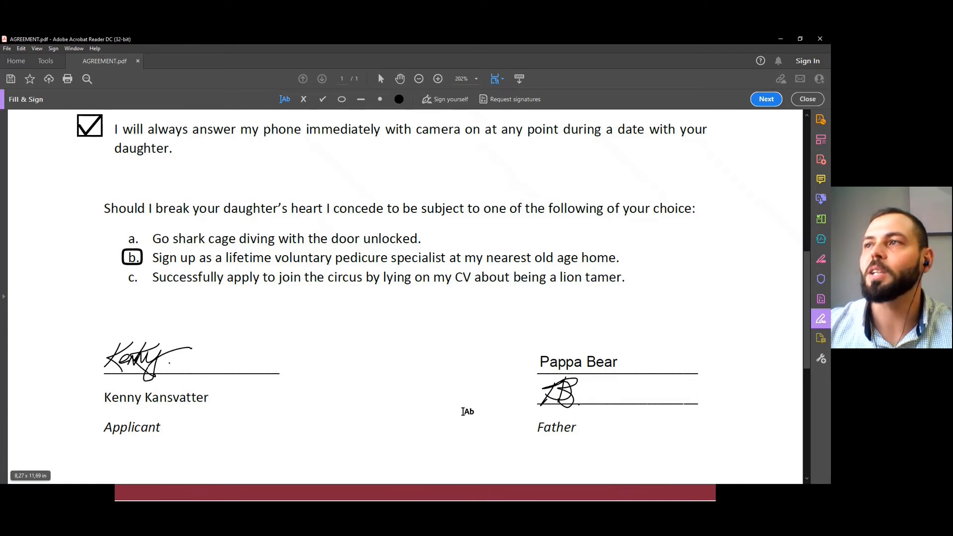
{"action": "left_click", "coordinate": [7, 48]}
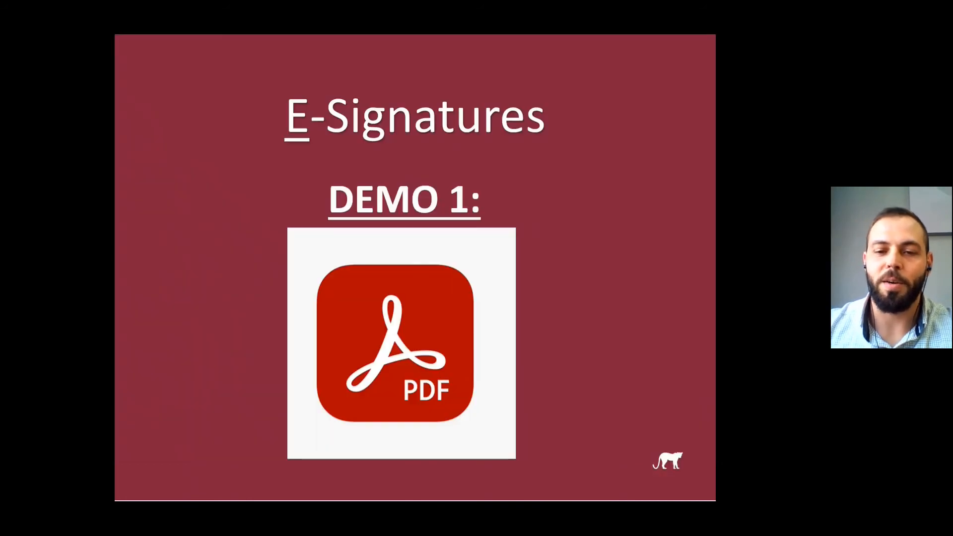
{"action": "left_click", "coordinate": [418, 338]}
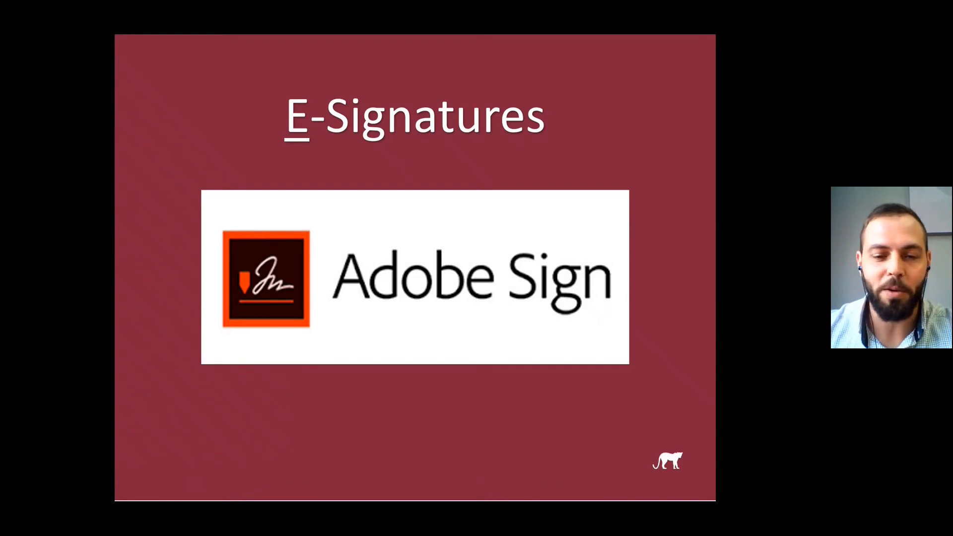
Switch to the browser and play the YouTube video "Adobe Fill & Sign App for Mobile Devices: Sign PDFs without Printing!" in full screen with sound.
{"action": "key", "text": "alt+Tab"}
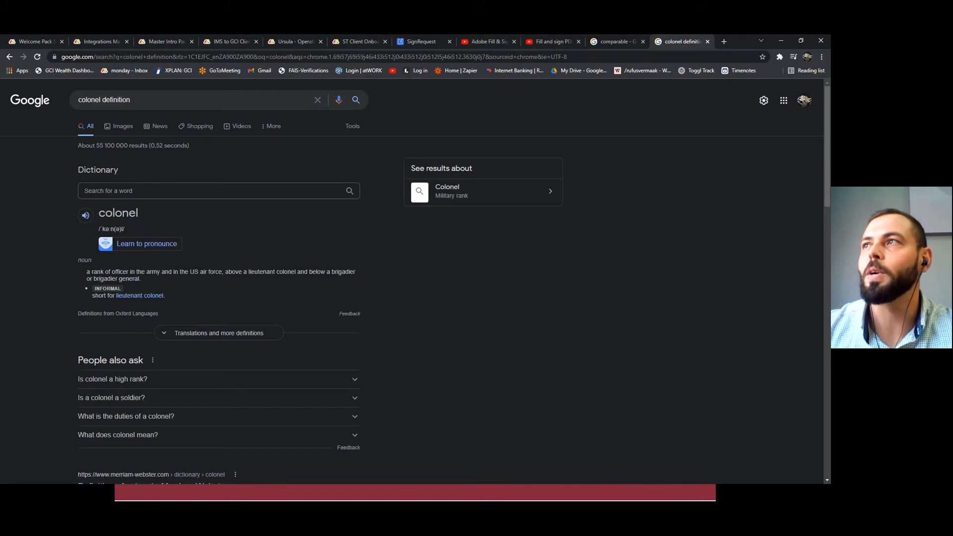
{"action": "left_click", "coordinate": [481, 42]}
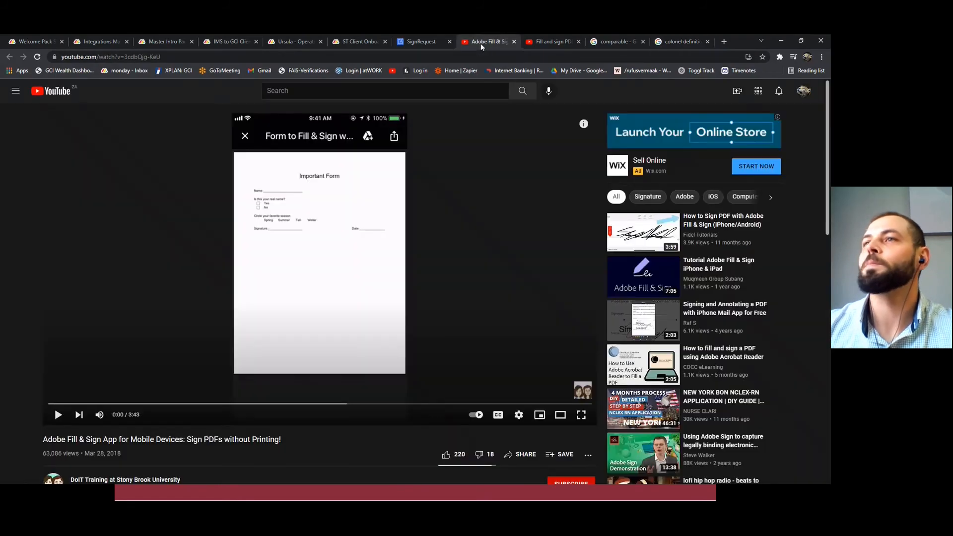
{"action": "left_click", "coordinate": [581, 415]}
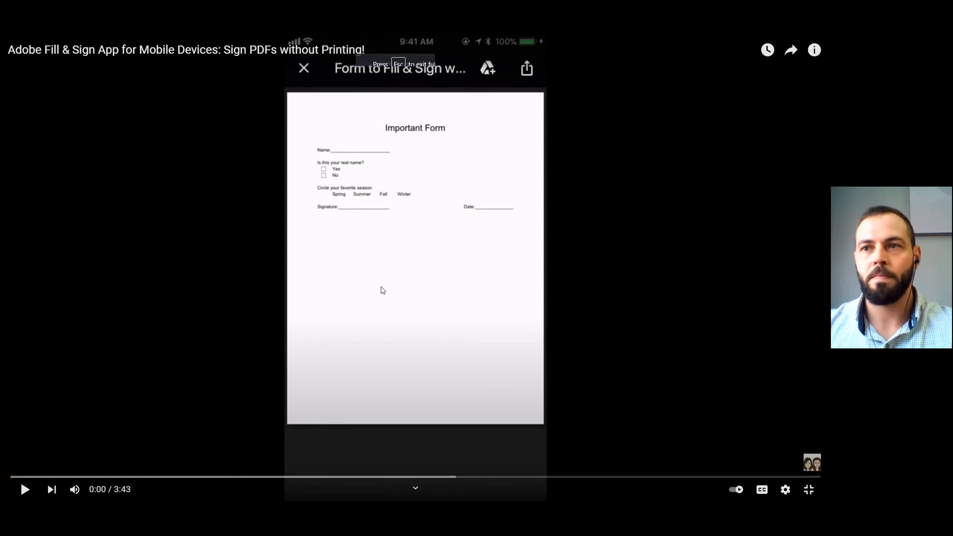
{"action": "left_click", "coordinate": [75, 490]}
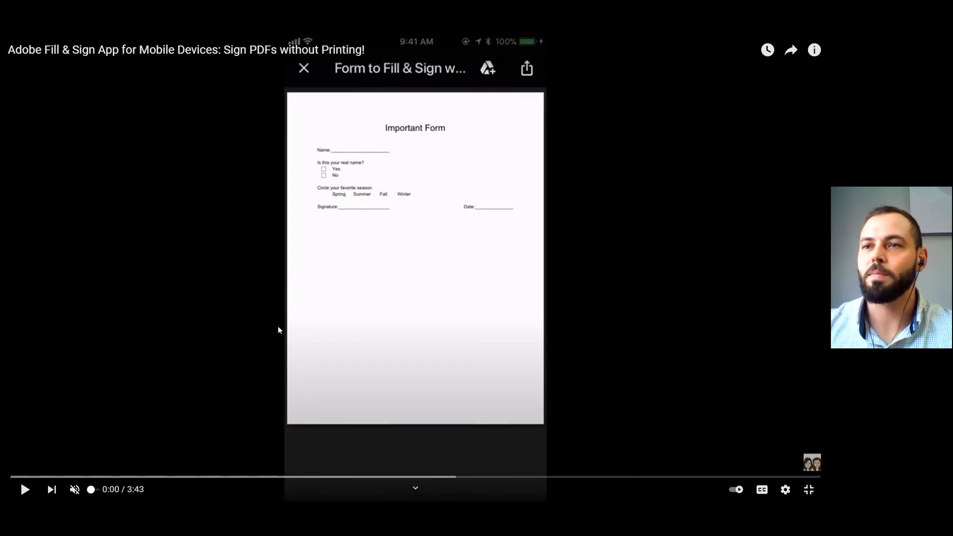
{"action": "left_click", "coordinate": [80, 490]}
{"action": "left_click", "coordinate": [353, 358]}
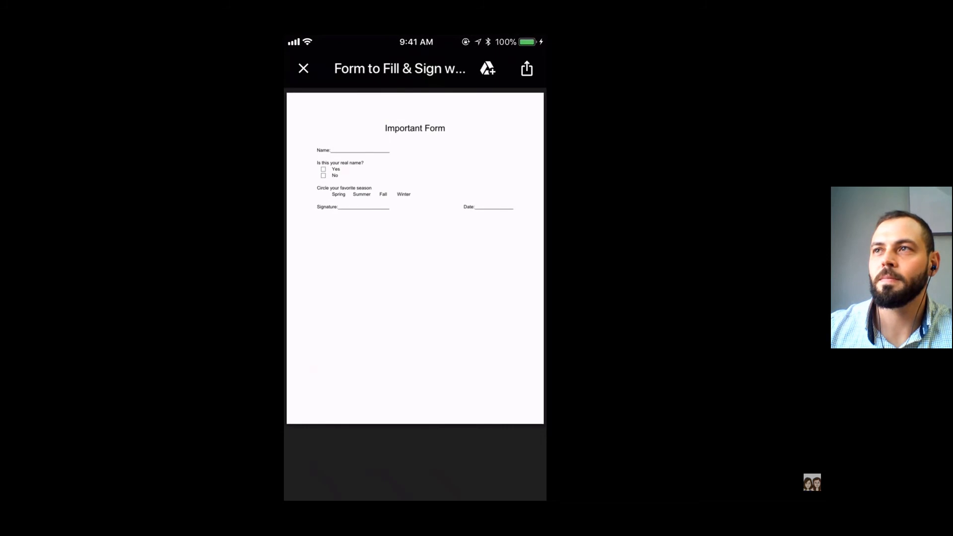
Open the share options for the mobile form and find the option to copy it to Fill & Sign.
{"action": "left_click", "coordinate": [527, 68]}
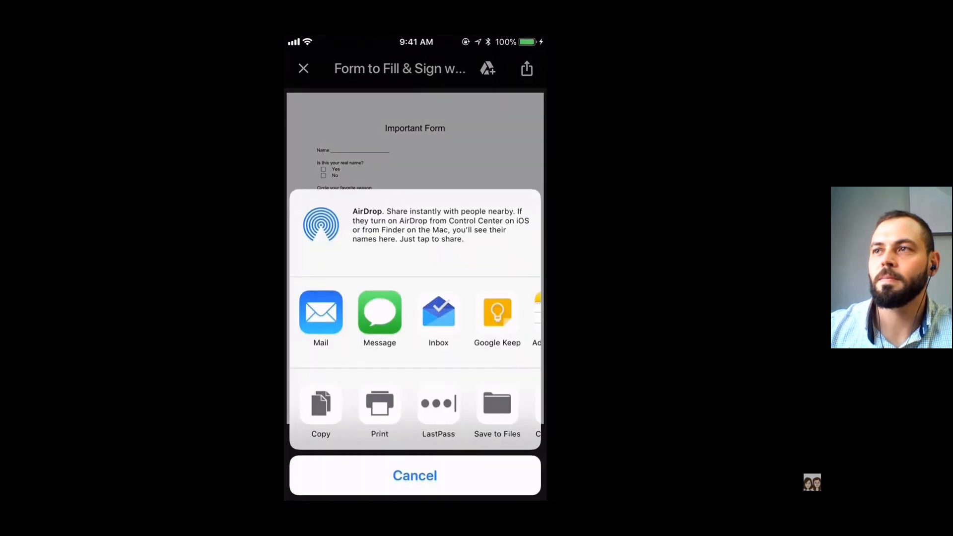
{"action": "scroll", "coordinate": [415, 318], "scroll_direction": "right", "scroll_amount": 5}
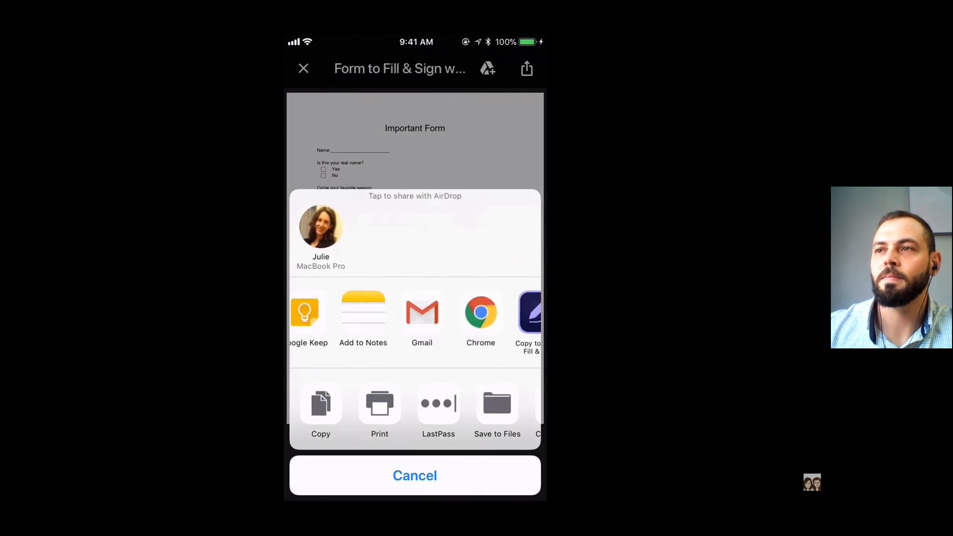
{"action": "scroll", "coordinate": [415, 318], "scroll_direction": "right", "scroll_amount": 3}
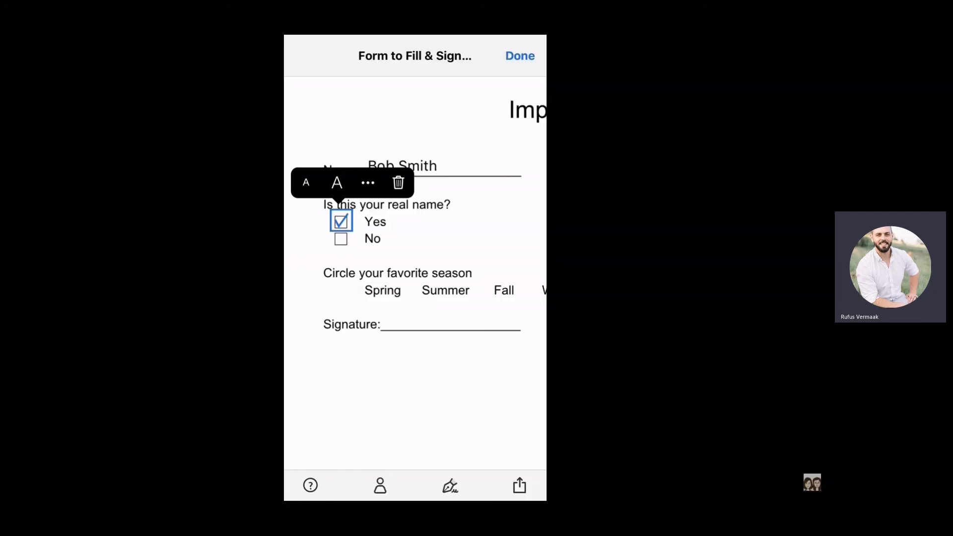
Shrink the check mark in the Yes box and circle Fall as the favorite season.
{"action": "left_click", "coordinate": [306, 183]}
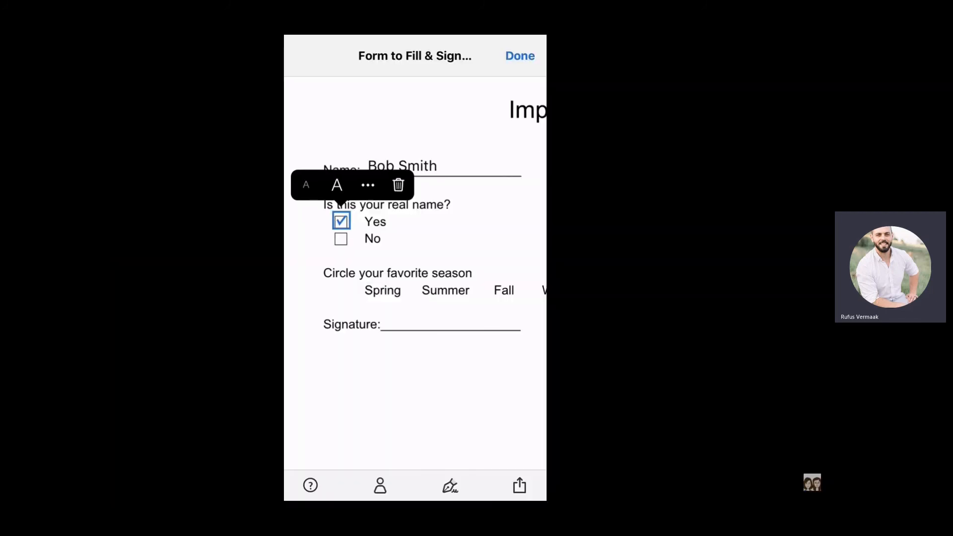
{"action": "scroll", "coordinate": [415, 273], "scroll_direction": "down", "scroll_amount": 1}
{"action": "scroll", "coordinate": [415, 273], "scroll_direction": "right", "scroll_amount": 1}
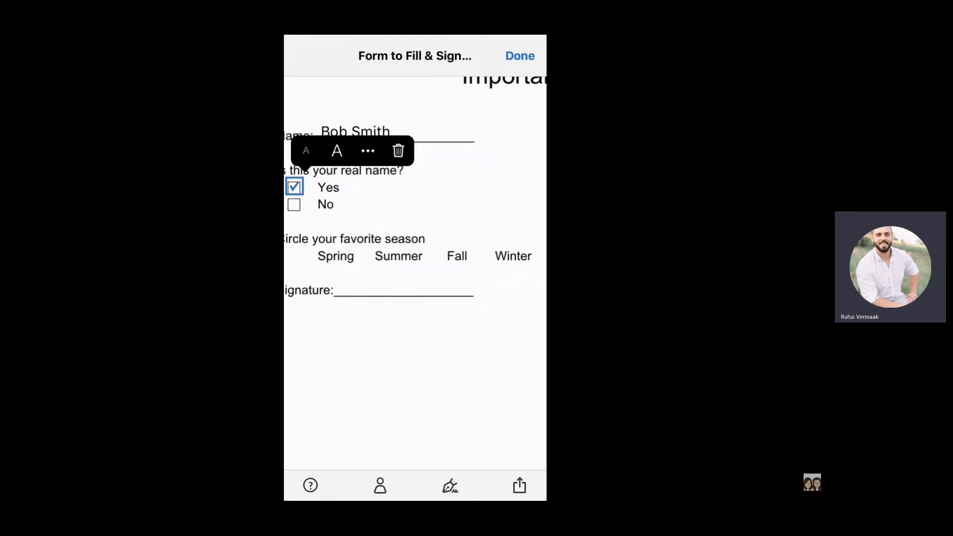
{"action": "left_click", "coordinate": [460, 256]}
{"action": "left_click", "coordinate": [521, 219]}
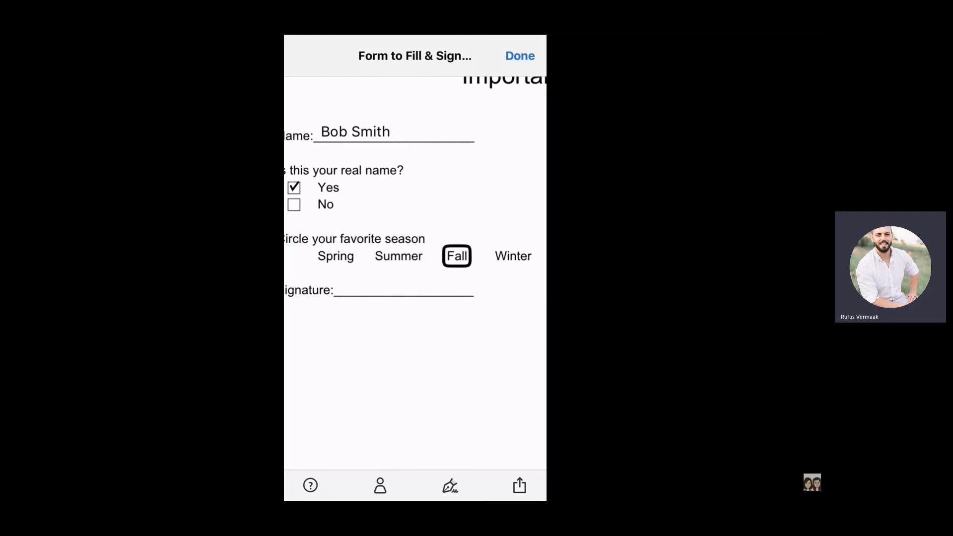
Fill in the form's Date field with 3/27/18.
{"action": "scroll", "coordinate": [415, 273], "scroll_direction": "right", "scroll_amount": 5}
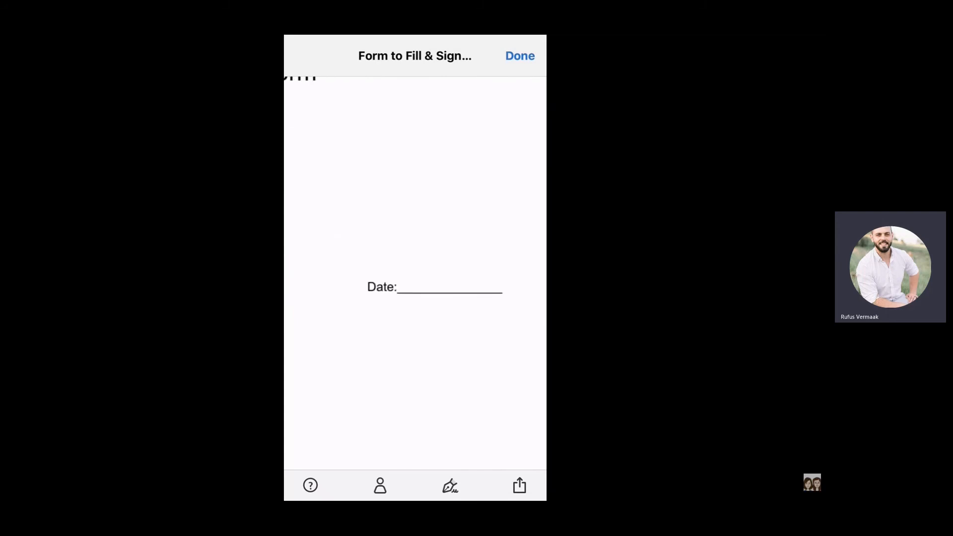
{"action": "left_click", "coordinate": [408, 285]}
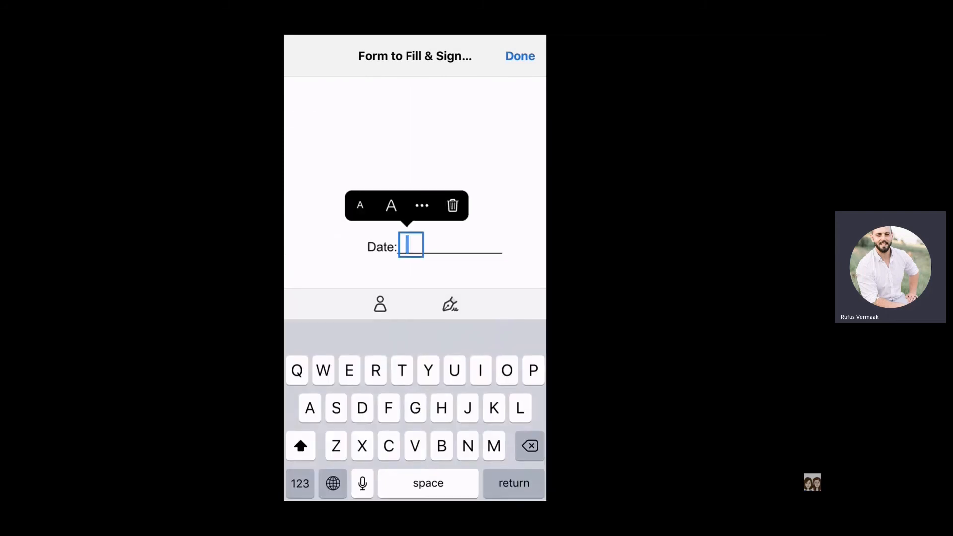
{"action": "type", "text": "3"}
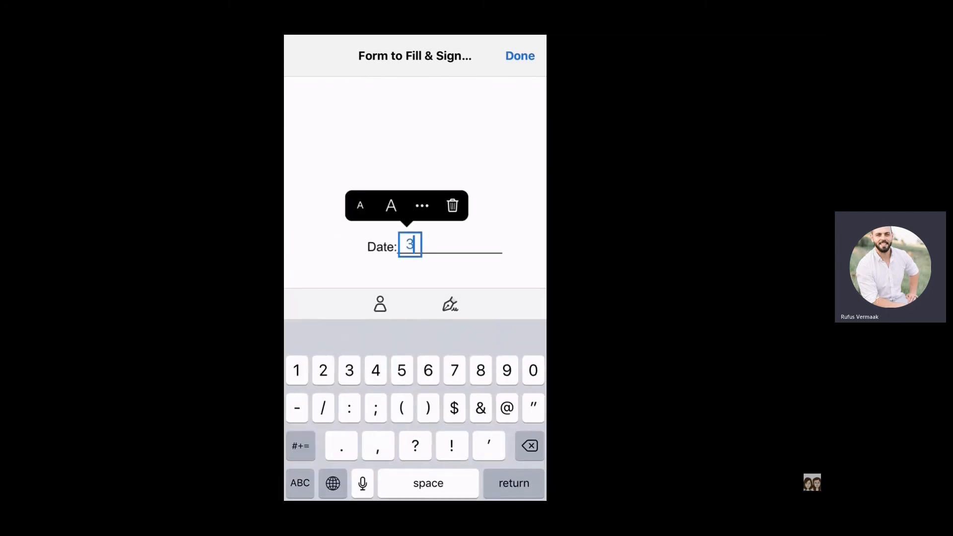
{"action": "type", "text": "/27/18"}
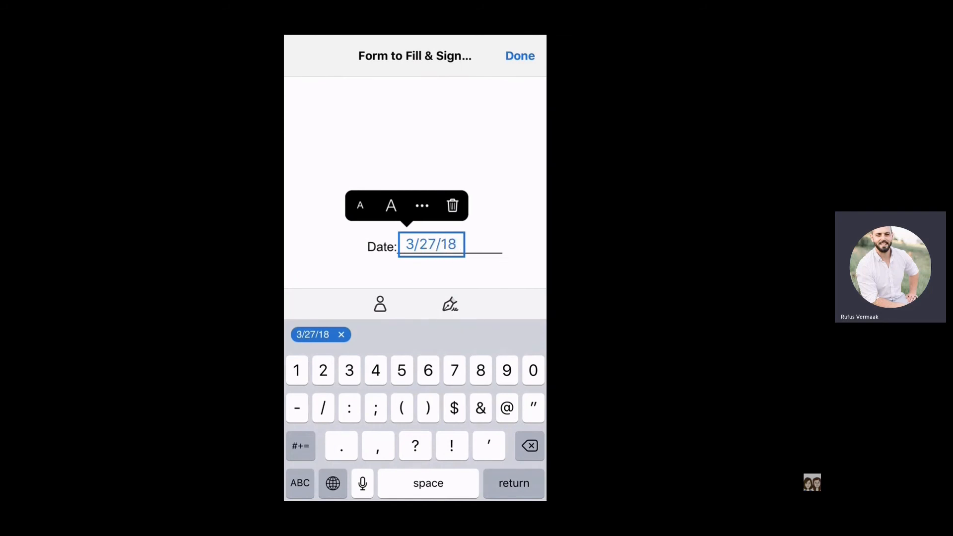
Return to the Signature line and delete the saved signature from the signature options.
{"action": "scroll", "coordinate": [415, 183], "scroll_direction": "left", "scroll_amount": 7}
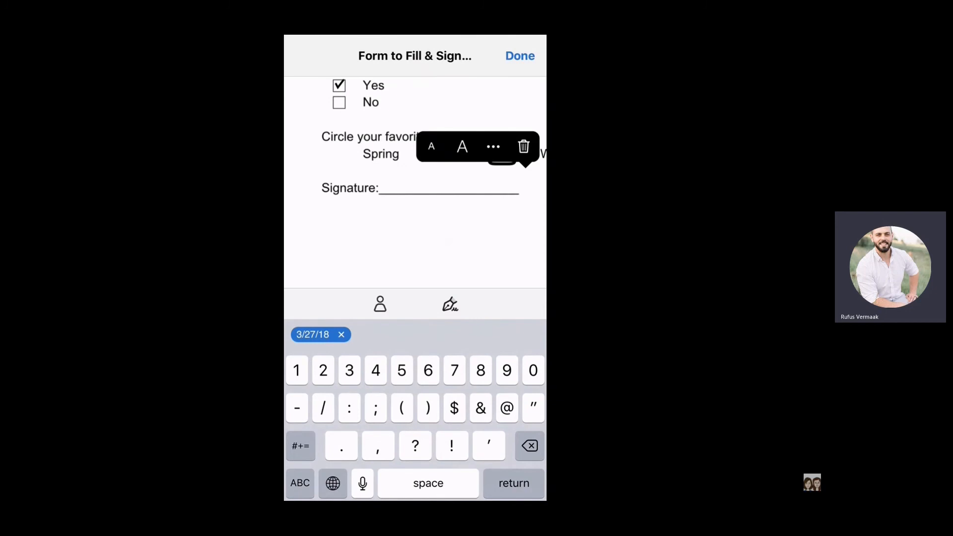
{"action": "left_click", "coordinate": [450, 304]}
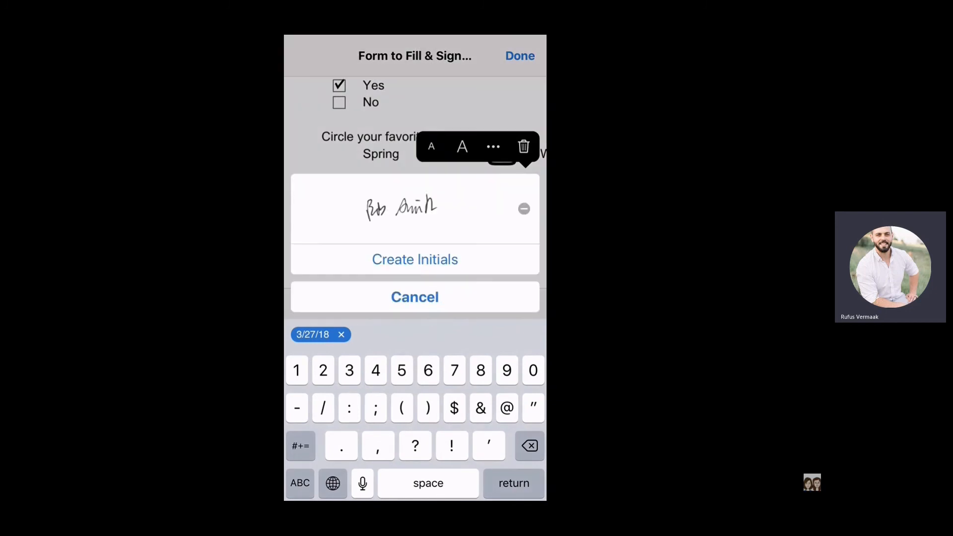
{"action": "left_click", "coordinate": [523, 208]}
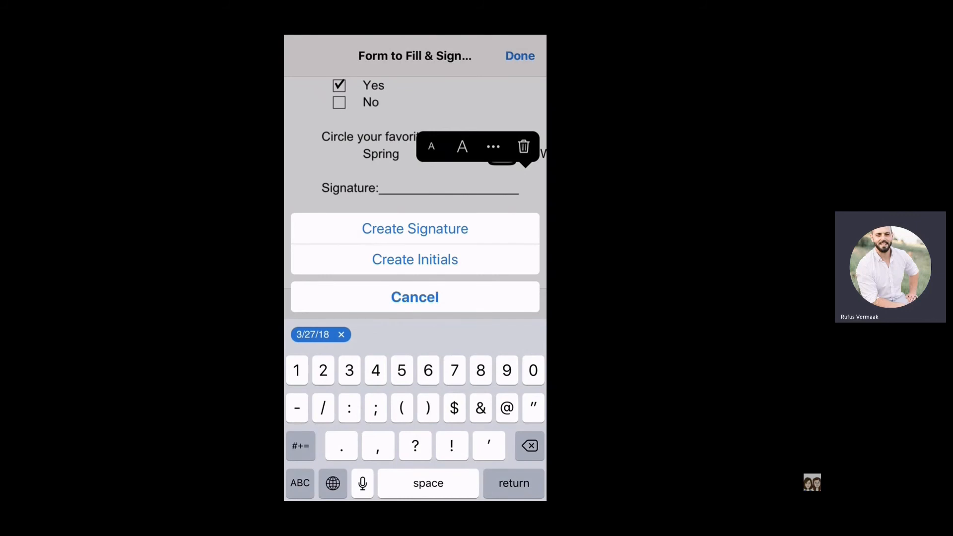
Create a new signature by photographing the handwritten one on paper and cropping the photo tightly around the handwriting.
{"action": "left_click", "coordinate": [415, 228]}
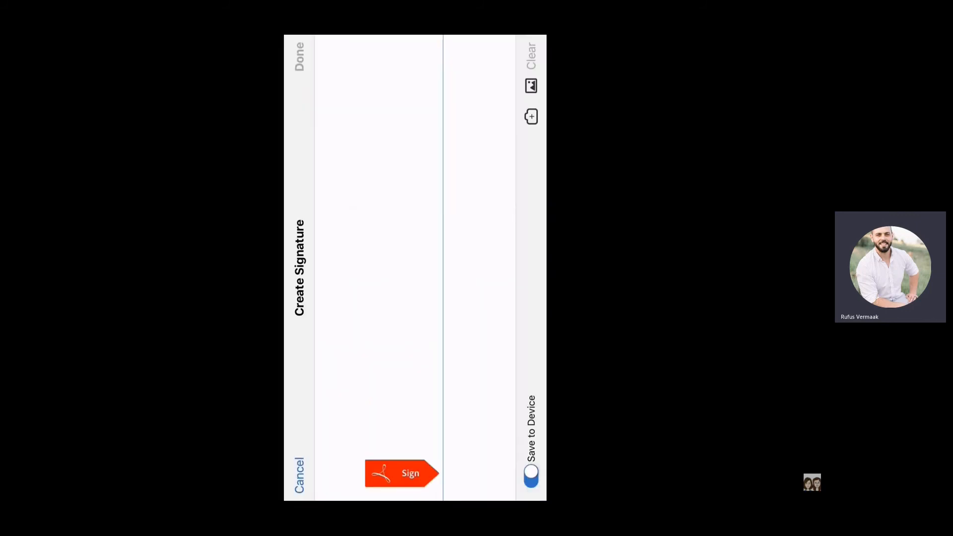
{"action": "mouse_move", "coordinate": [362, 438]}
{"action": "left_mouse_down"}
{"action": "mouse_move", "coordinate": [411, 431]}
{"action": "mouse_move", "coordinate": [361, 360]}
{"action": "mouse_move", "coordinate": [399, 298]}
{"action": "mouse_move", "coordinate": [377, 92]}
{"action": "mouse_move", "coordinate": [427, 96]}
{"action": "left_mouse_up"}
{"action": "left_click", "coordinate": [355, 209]}
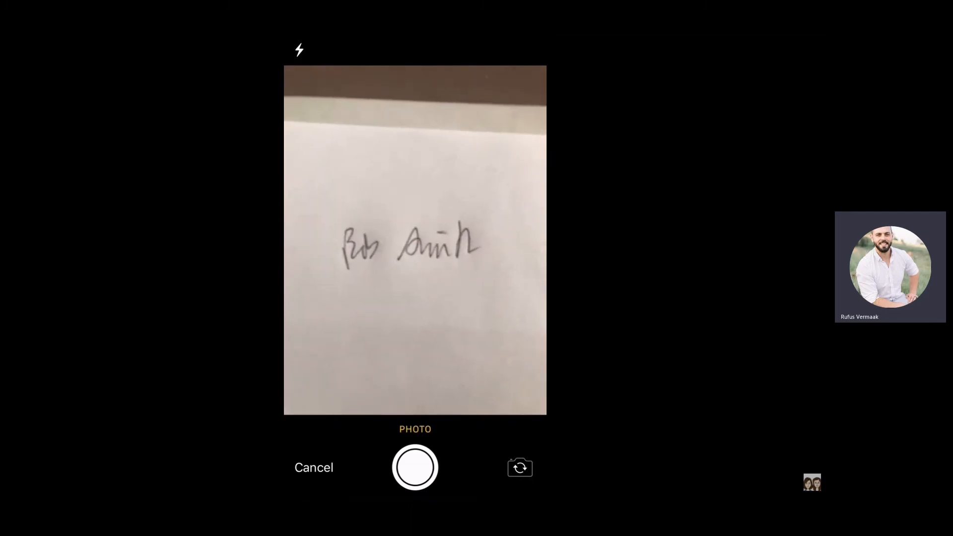
{"action": "left_click", "coordinate": [415, 467]}
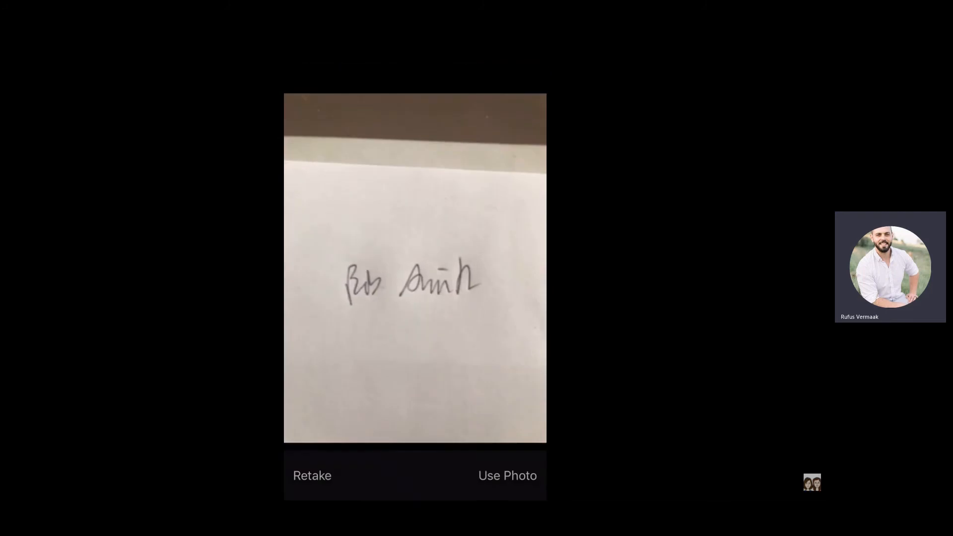
{"action": "left_click", "coordinate": [508, 475]}
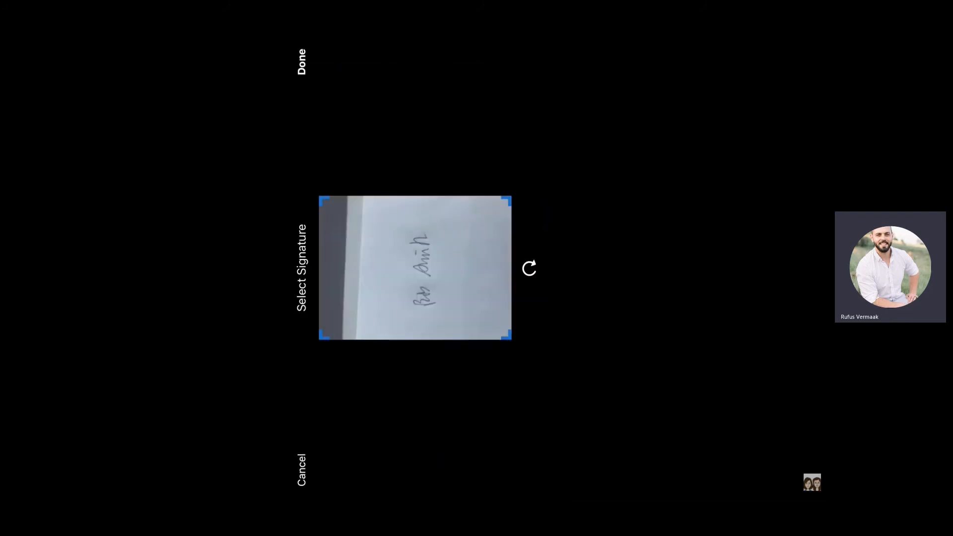
{"action": "mouse_move", "coordinate": [396, 314]}
{"action": "left_mouse_down"}
{"action": "mouse_move", "coordinate": [417, 294]}
{"action": "mouse_move", "coordinate": [445, 219]}
{"action": "left_mouse_up"}
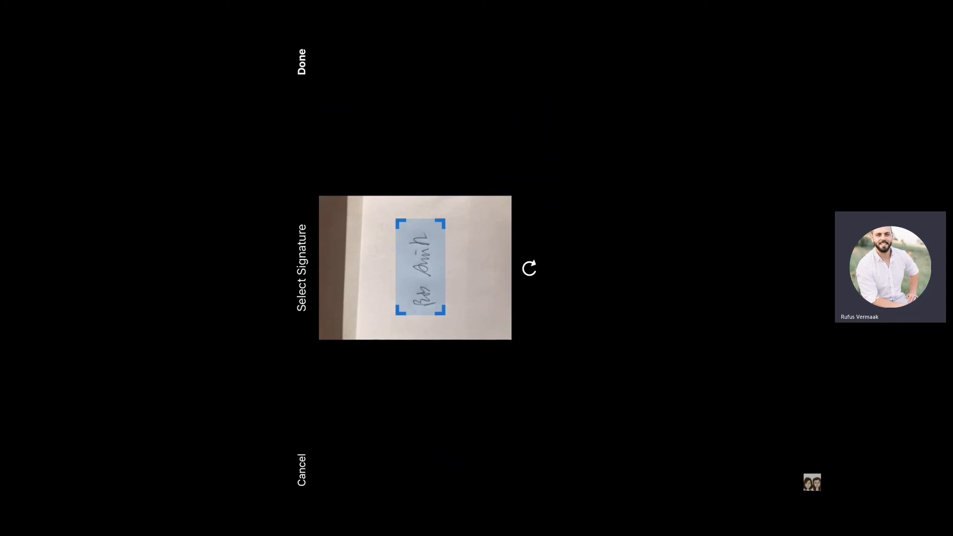
{"action": "left_click", "coordinate": [302, 62]}
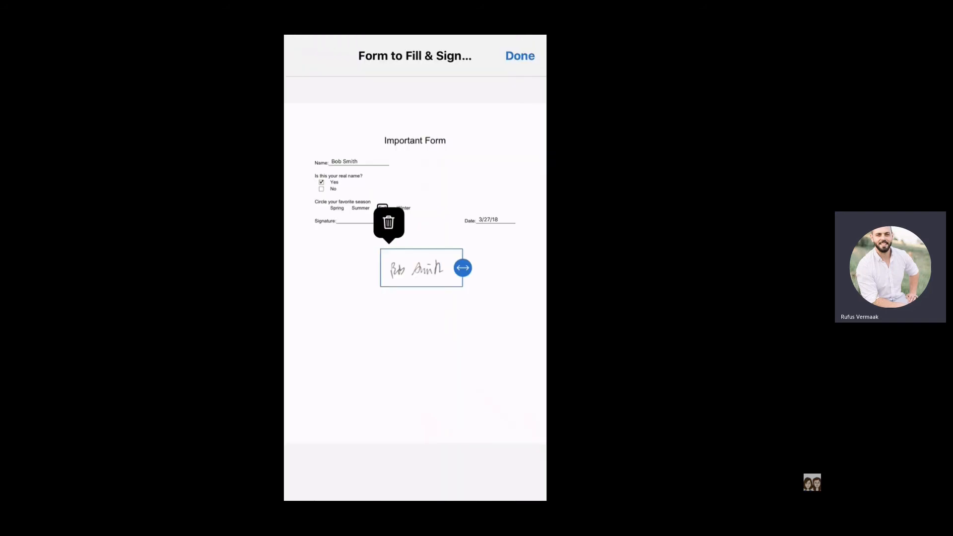
Place the new signature on the form's Signature line and finish editing the form.
{"action": "mouse_move", "coordinate": [422, 268]}
{"action": "left_mouse_down"}
{"action": "mouse_move", "coordinate": [372, 223]}
{"action": "mouse_move", "coordinate": [345, 218]}
{"action": "mouse_move", "coordinate": [410, 216]}
{"action": "mouse_move", "coordinate": [366, 218]}
{"action": "left_mouse_up"}
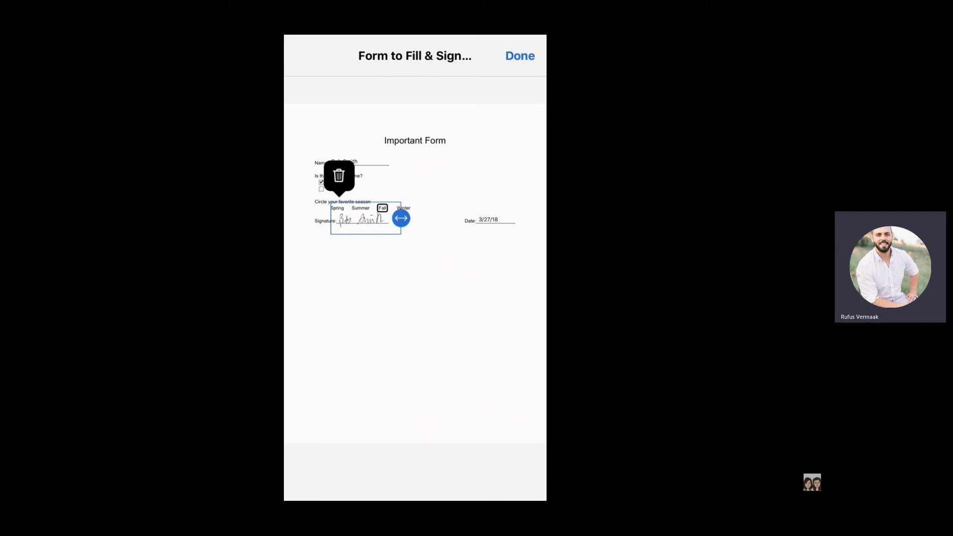
{"action": "left_click", "coordinate": [414, 307]}
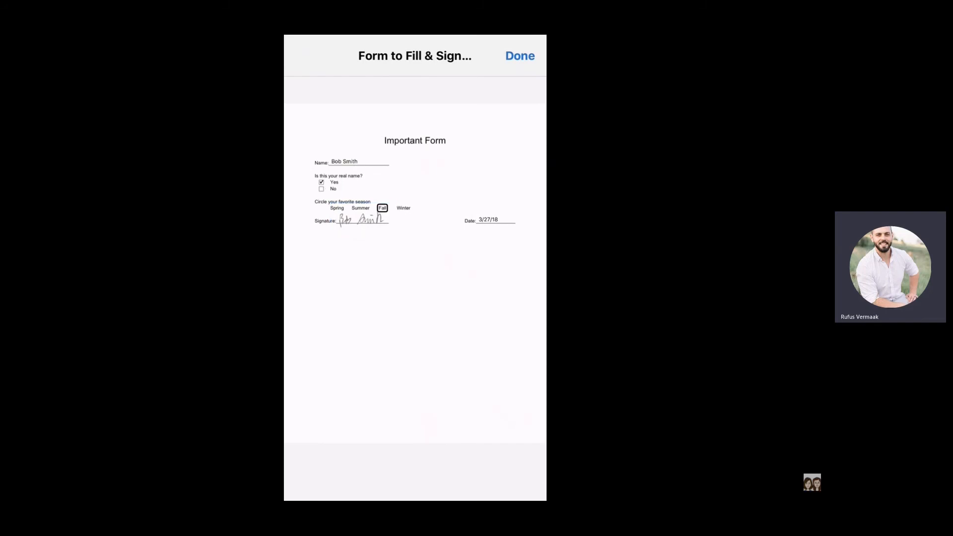
{"action": "left_click", "coordinate": [520, 56]}
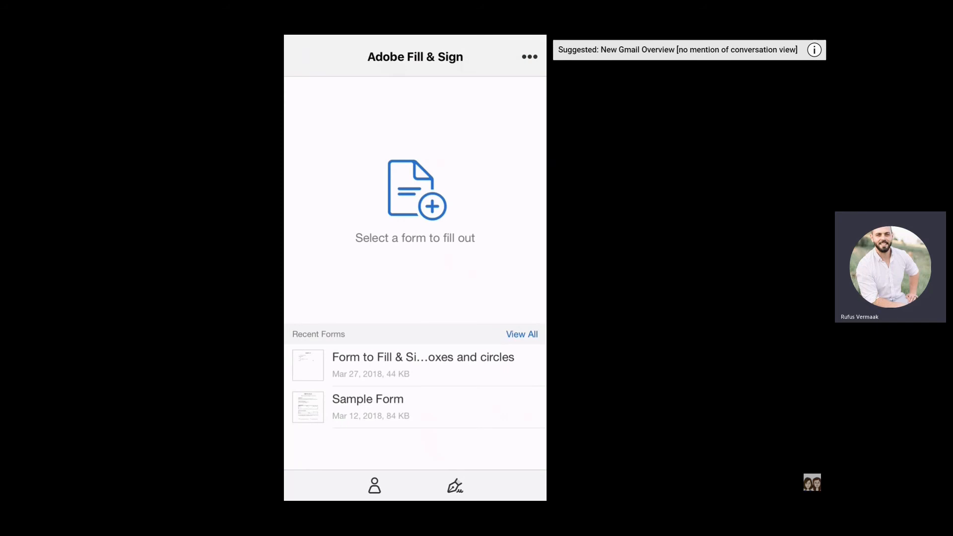
Reopen the completed form from the recent forms, look through its sharing options and dismiss them.
{"action": "left_click", "coordinate": [423, 365]}
{"action": "left_click", "coordinate": [520, 485]}
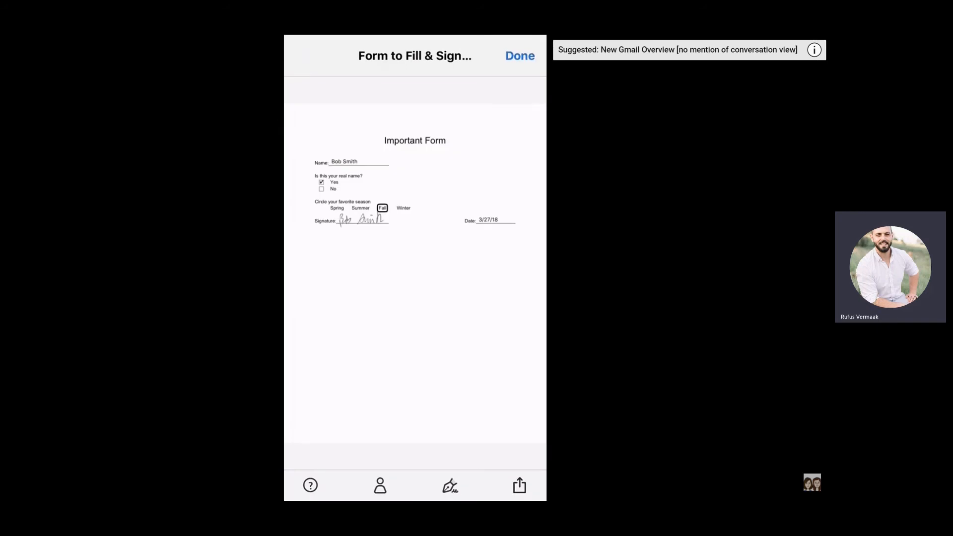
{"action": "left_click_drag", "start_coordinate": [497, 312], "coordinate": [342, 312]}
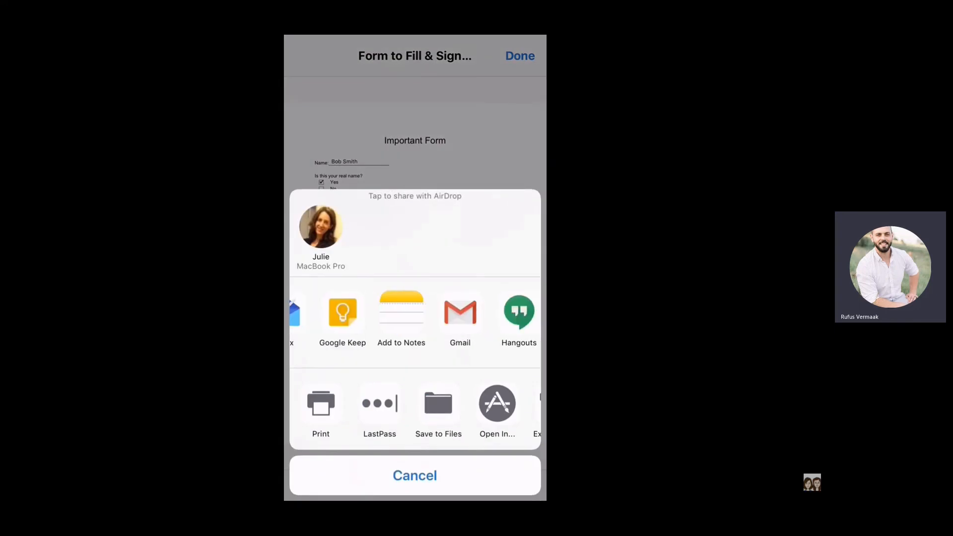
{"action": "left_click", "coordinate": [415, 475]}
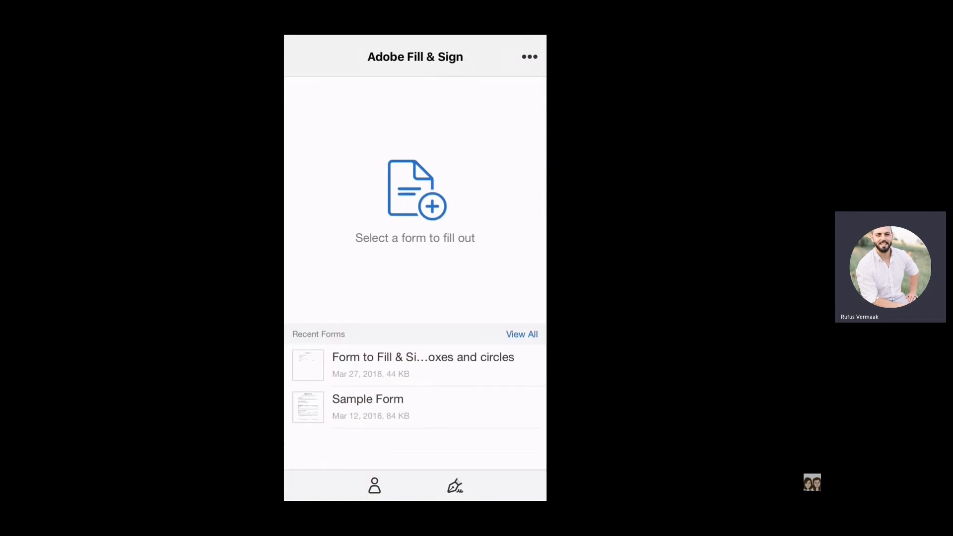
Pause the YouTube playback and switch to the presentation, showing the E-Signatures slide "DEMO 2: SignRequest".
{"action": "left_click", "coordinate": [49, 485]}
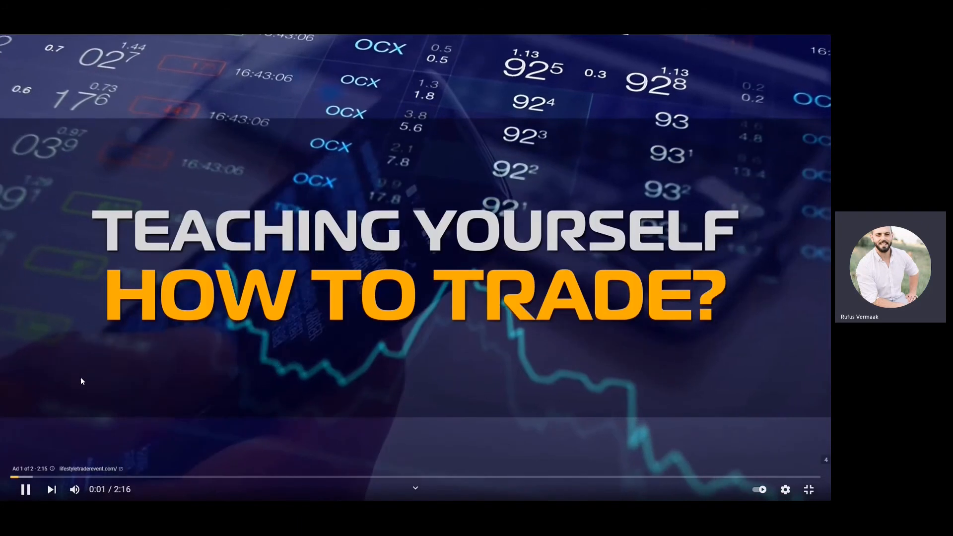
{"action": "left_click", "coordinate": [26, 490]}
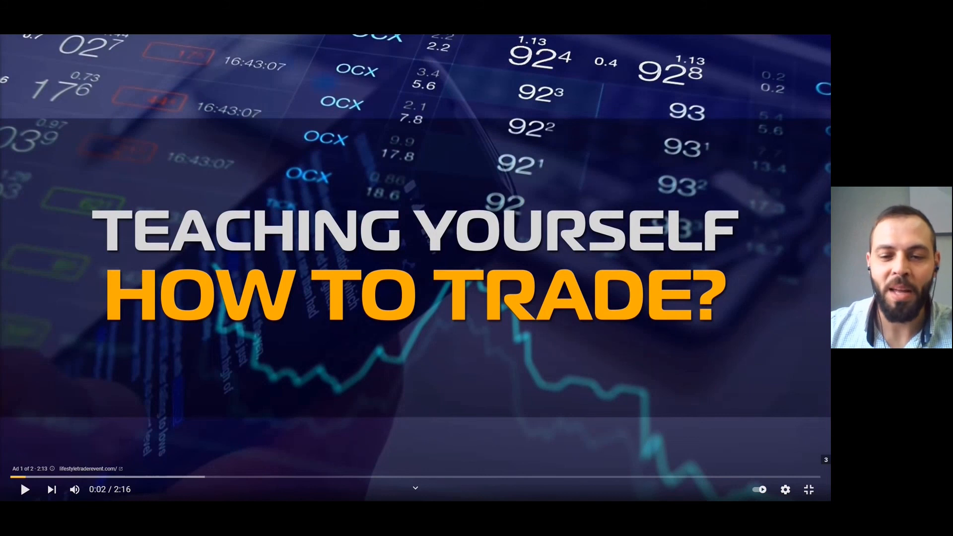
{"action": "key", "text": "alt+Tab"}
{"action": "left_click", "coordinate": [268, 374]}
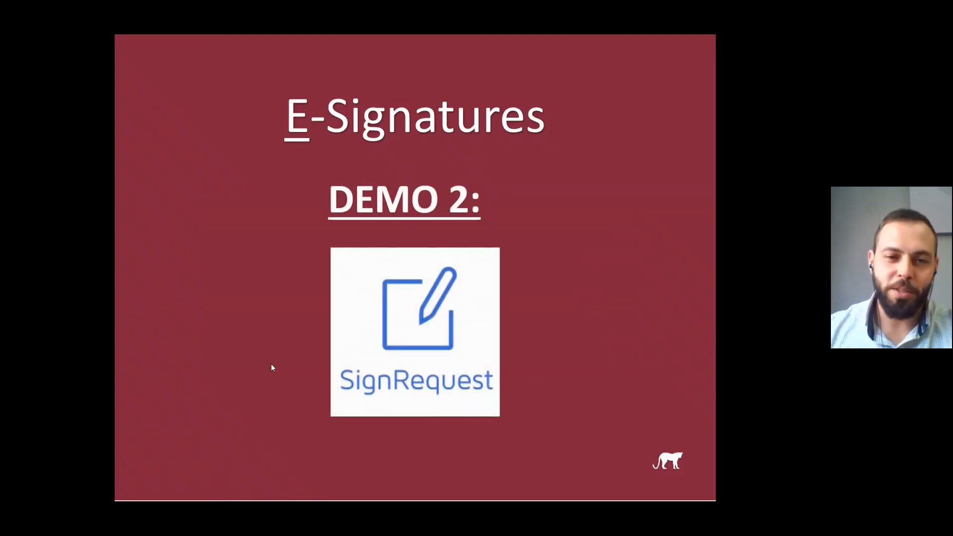
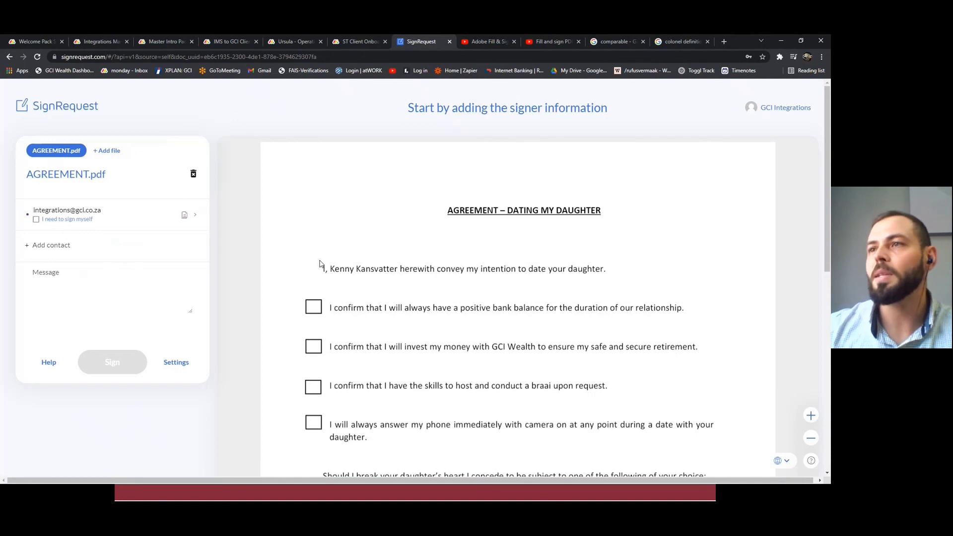
Review the dating agreement and add the signer's saved contact as a recipient of AGREEMENT.pdf.
{"action": "scroll", "coordinate": [527, 192], "scroll_direction": "down", "scroll_amount": 8}
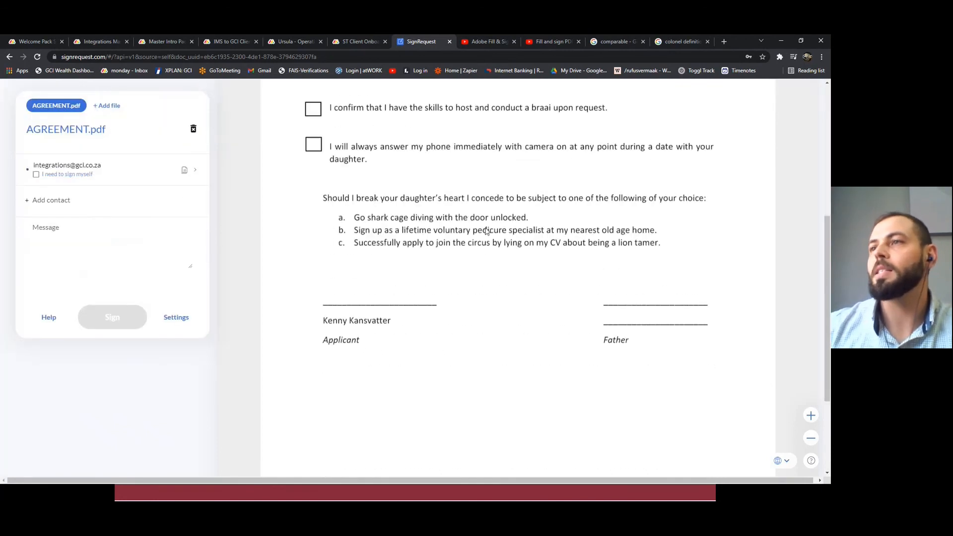
{"action": "scroll", "coordinate": [503, 223], "scroll_direction": "up", "scroll_amount": 5}
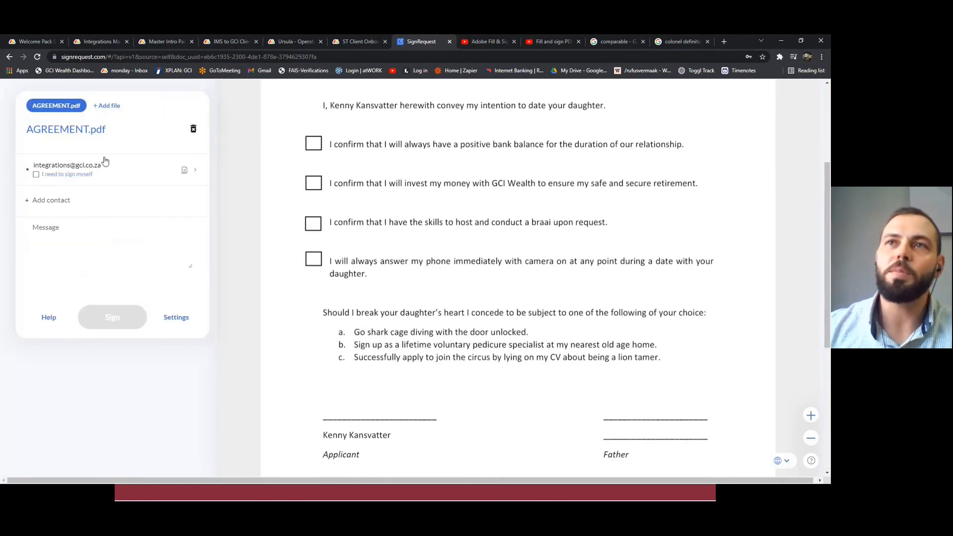
{"action": "scroll", "coordinate": [55, 180], "scroll_direction": "up", "scroll_amount": 1}
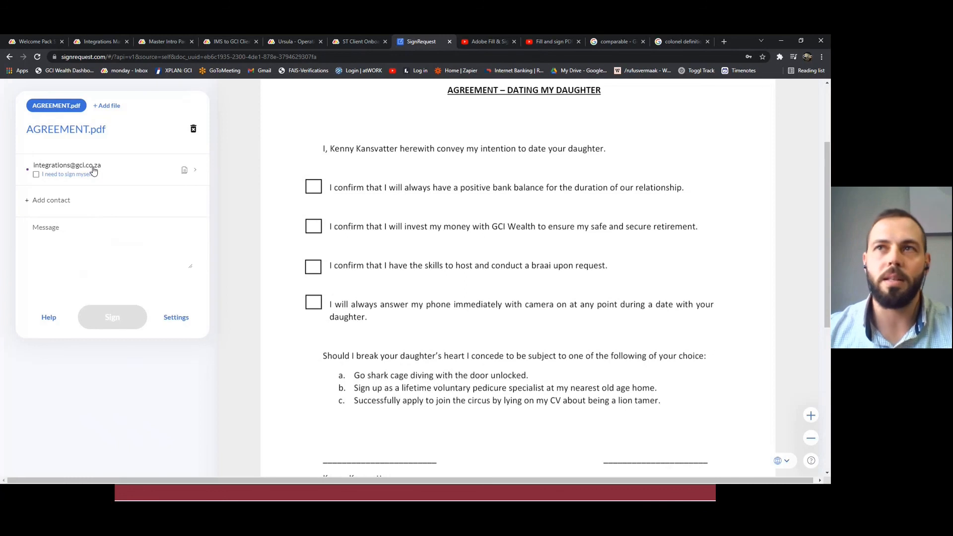
{"action": "left_click", "coordinate": [62, 200]}
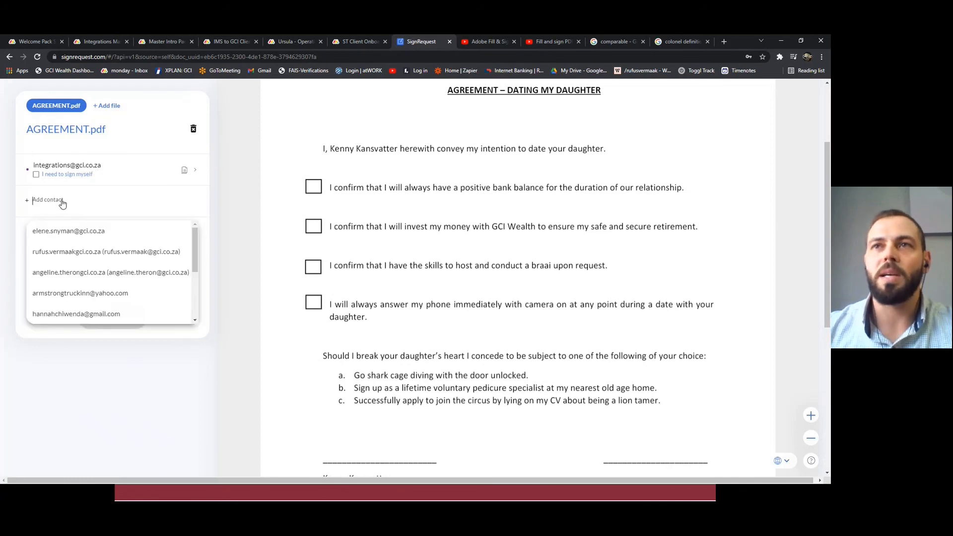
{"action": "left_click", "coordinate": [110, 401]}
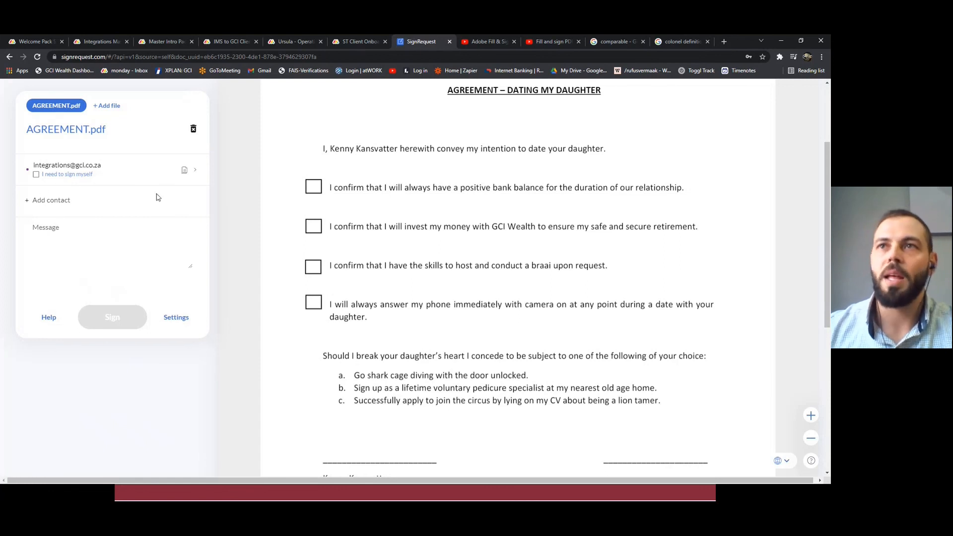
{"action": "left_click", "coordinate": [85, 208]}
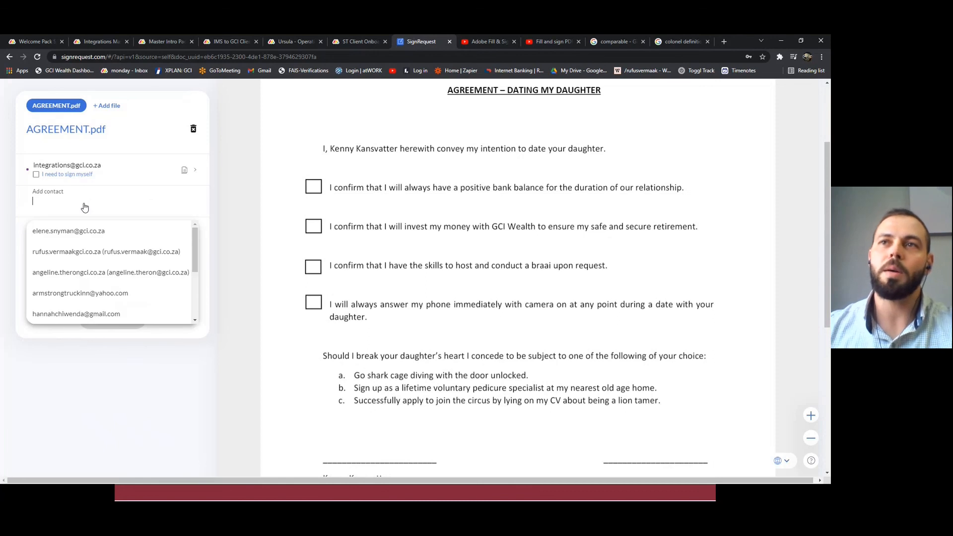
{"action": "left_click", "coordinate": [80, 256]}
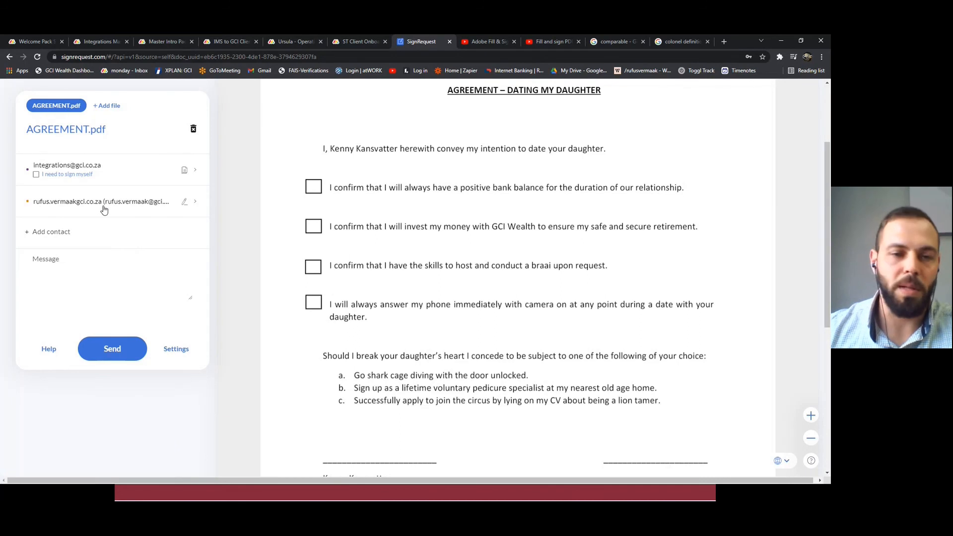
Set the sender's authorization to Will receive a copy and the added contact's authorization to Needs to sign.
{"action": "left_click", "coordinate": [185, 171]}
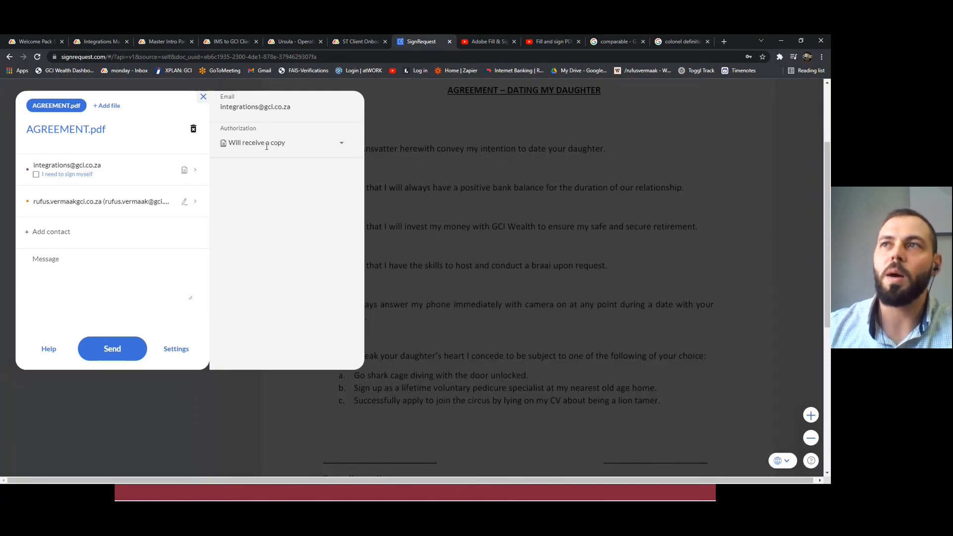
{"action": "left_click", "coordinate": [341, 143]}
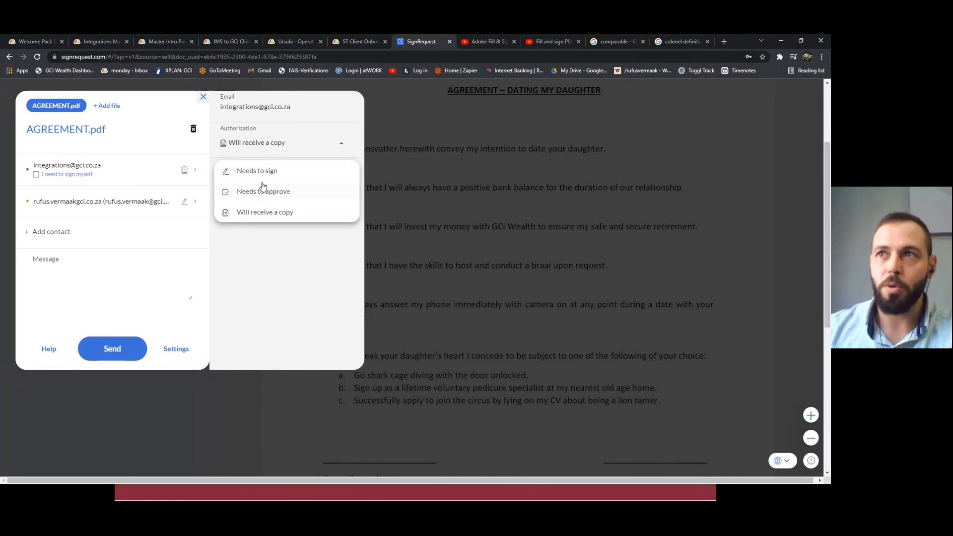
{"action": "left_click", "coordinate": [256, 215]}
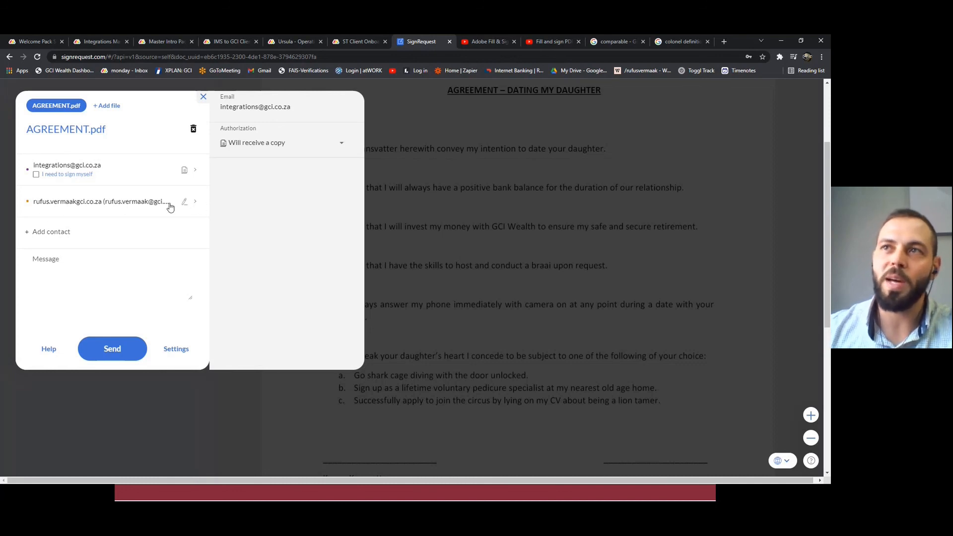
{"action": "left_click", "coordinate": [187, 203]}
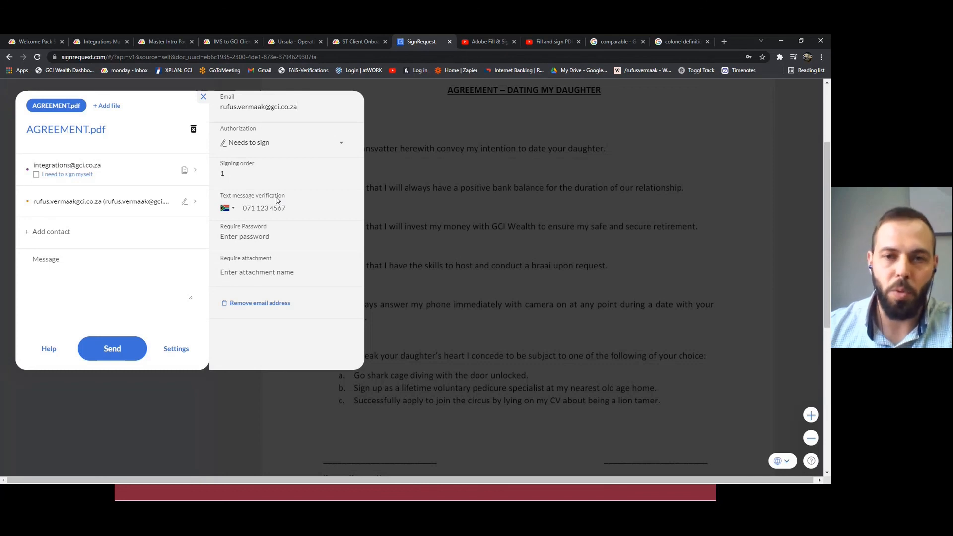
{"action": "left_click", "coordinate": [342, 146]}
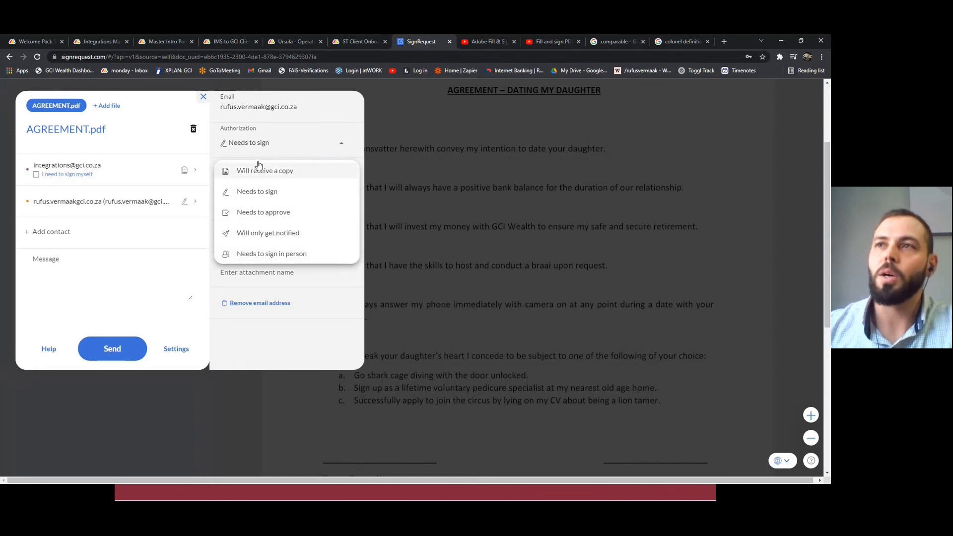
{"action": "left_click", "coordinate": [257, 193]}
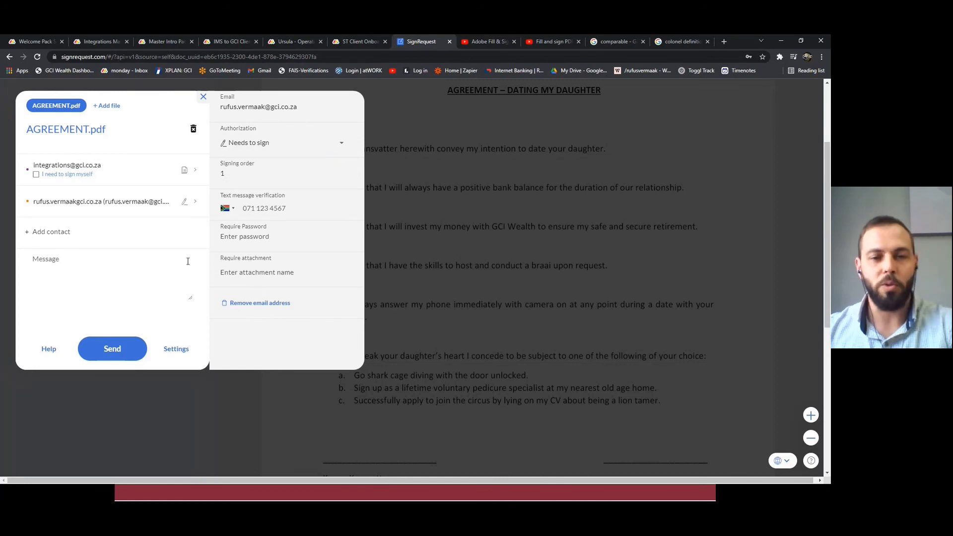
In the document settings, enter the email subject "Dating my Daughter" and enable automatic reminders.
{"action": "left_click", "coordinate": [178, 352]}
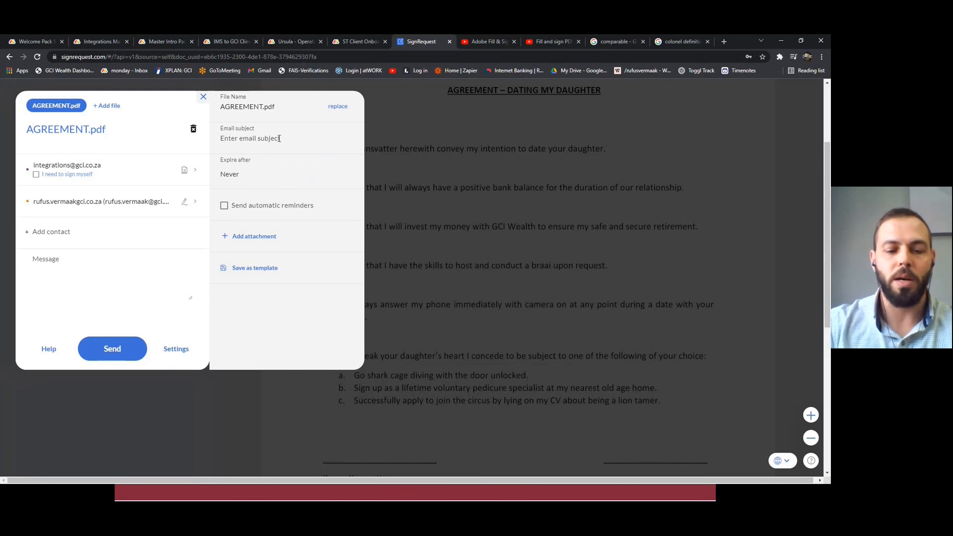
{"action": "type", "text": "Dating m"}
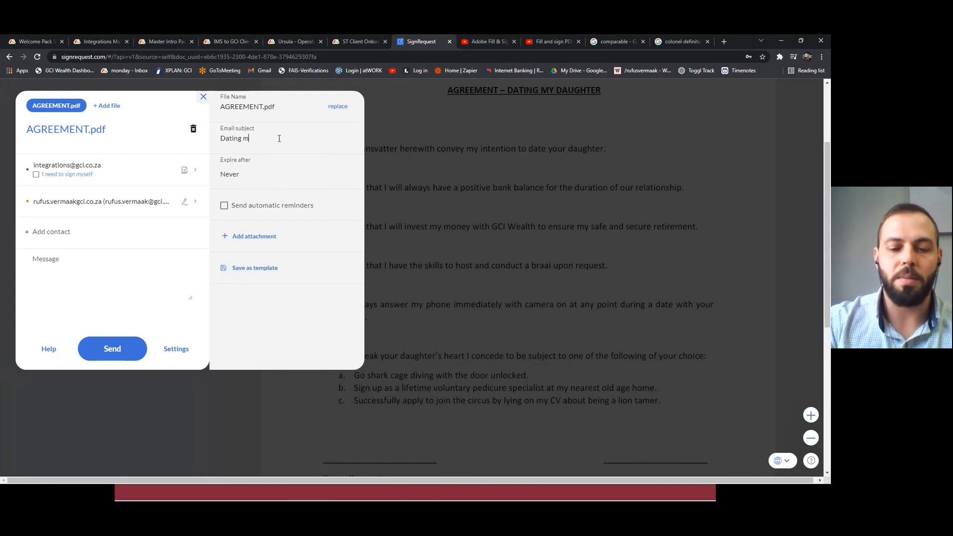
{"action": "type", "text": "y Daughter"}
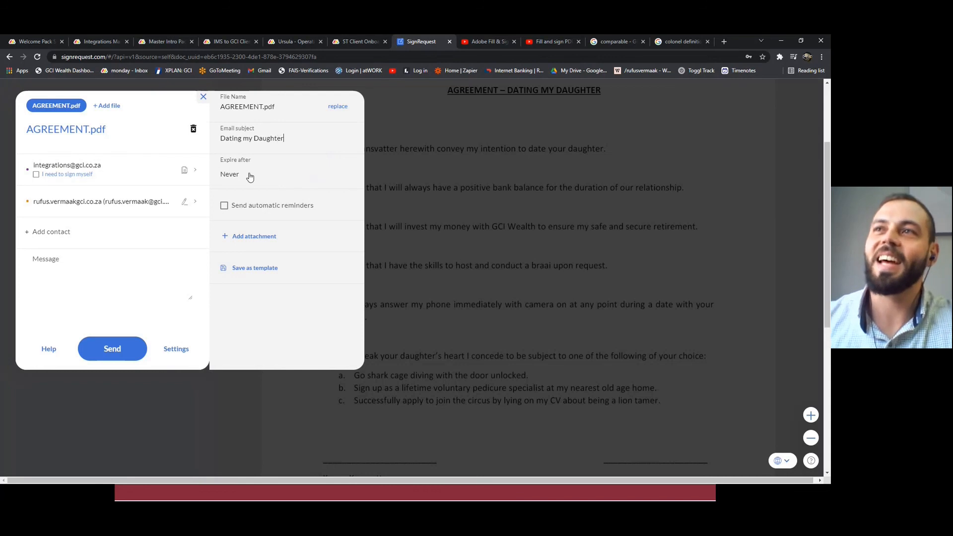
{"action": "left_click", "coordinate": [225, 206]}
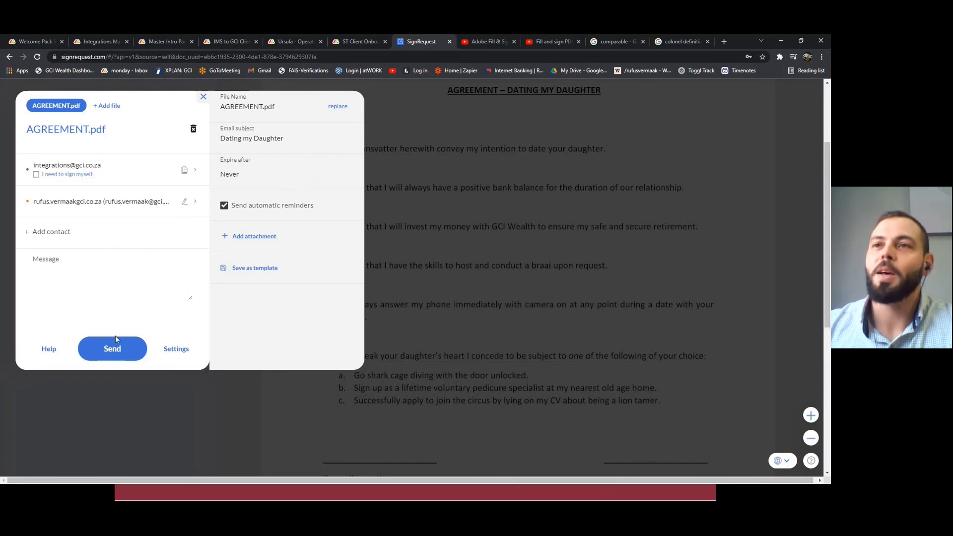
{"action": "left_click", "coordinate": [122, 403]}
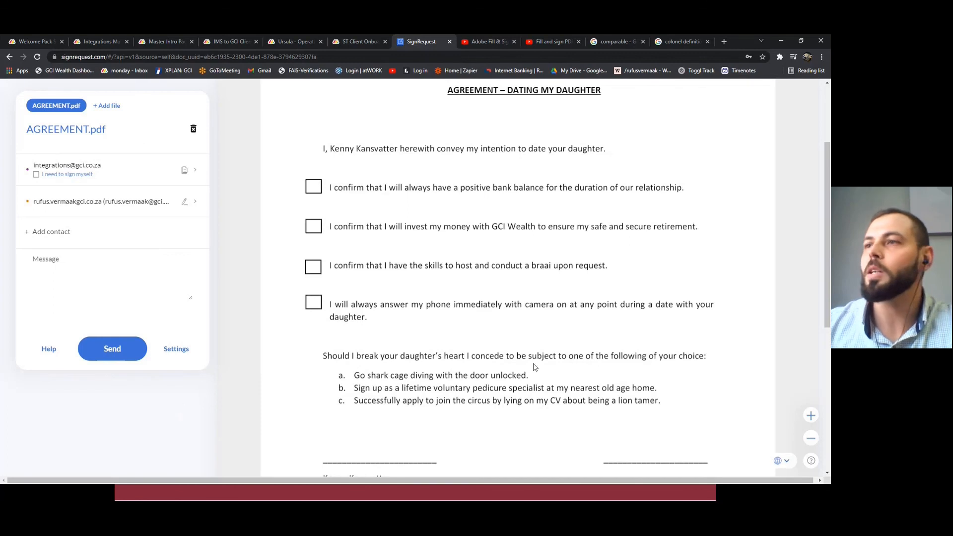
Add a signature field for the signer and fit it over the Applicant's signature line.
{"action": "scroll", "coordinate": [474, 300], "scroll_direction": "up", "scroll_amount": 1}
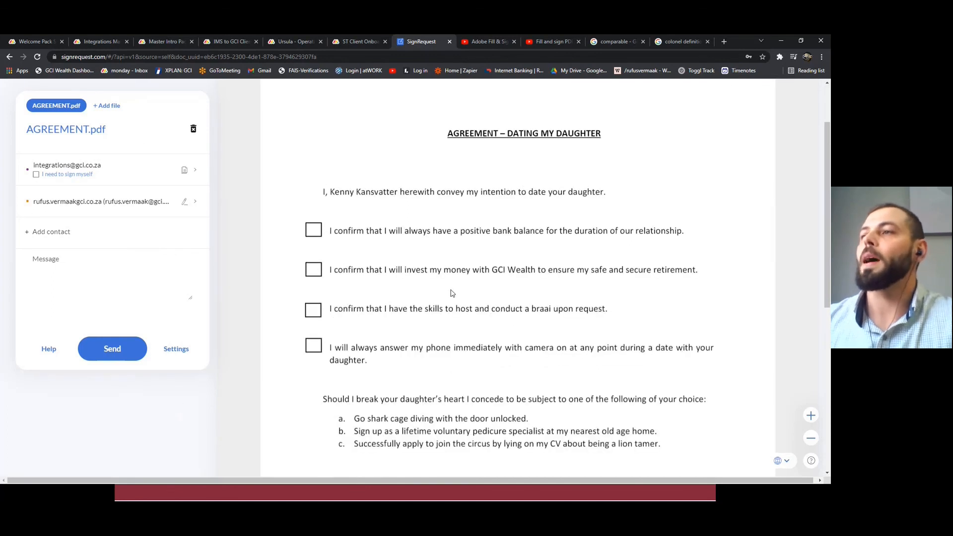
{"action": "scroll", "coordinate": [452, 293], "scroll_direction": "down", "scroll_amount": 5}
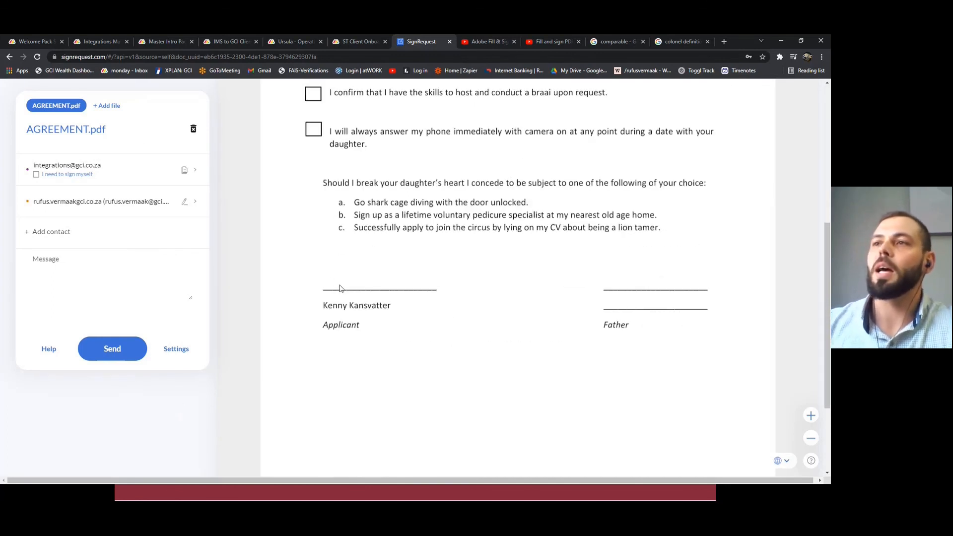
{"action": "left_click", "coordinate": [323, 262]}
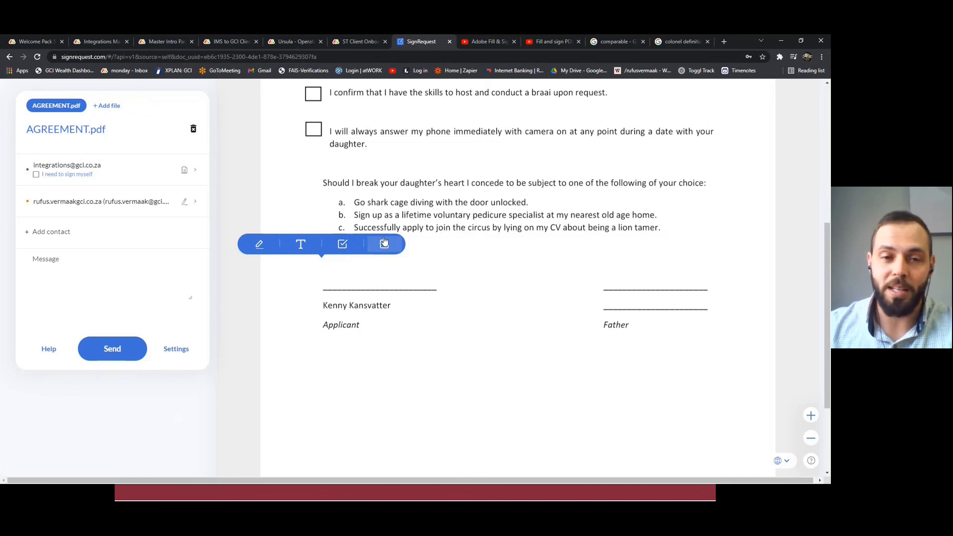
{"action": "left_click", "coordinate": [330, 284]}
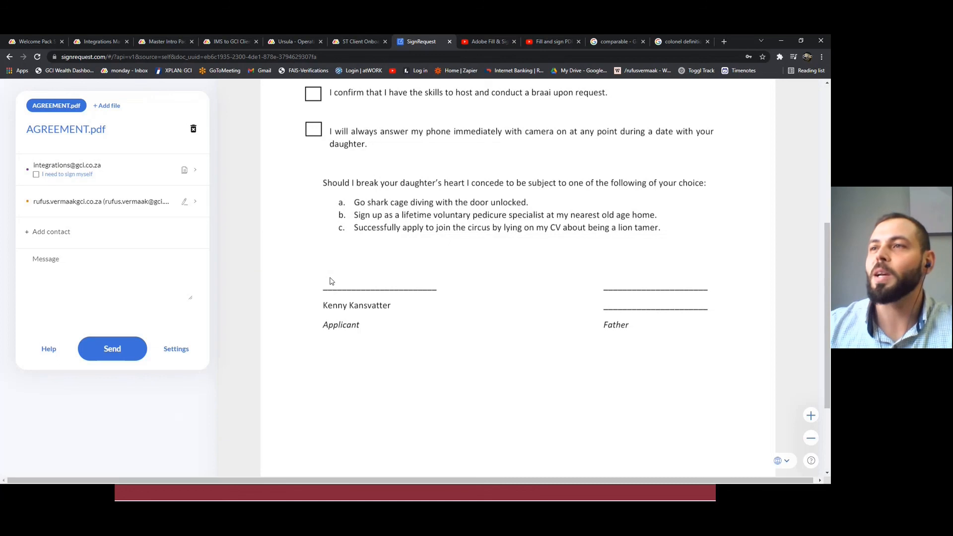
{"action": "left_click", "coordinate": [332, 281]}
{"action": "left_click", "coordinate": [268, 263]}
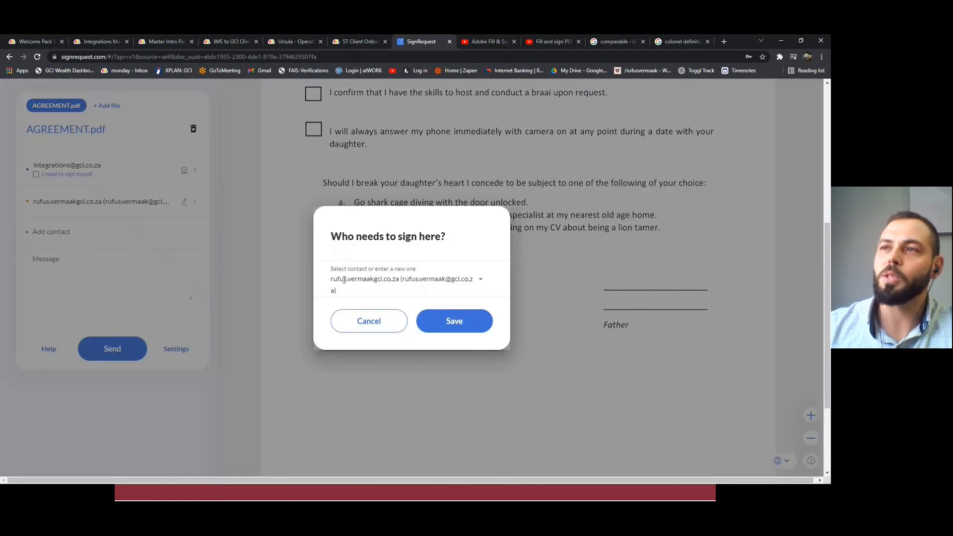
{"action": "left_click", "coordinate": [456, 325]}
{"action": "mouse_move", "coordinate": [404, 313]}
{"action": "left_mouse_down"}
{"action": "mouse_move", "coordinate": [439, 328]}
{"action": "mouse_move", "coordinate": [401, 262]}
{"action": "mouse_move", "coordinate": [372, 273]}
{"action": "mouse_move", "coordinate": [387, 281]}
{"action": "left_mouse_up"}
{"action": "mouse_move", "coordinate": [454, 304]}
{"action": "left_mouse_down"}
{"action": "mouse_move", "coordinate": [442, 296]}
{"action": "mouse_move", "coordinate": [496, 328]}
{"action": "mouse_move", "coordinate": [447, 296]}
{"action": "mouse_move", "coordinate": [403, 286]}
{"action": "left_mouse_up"}
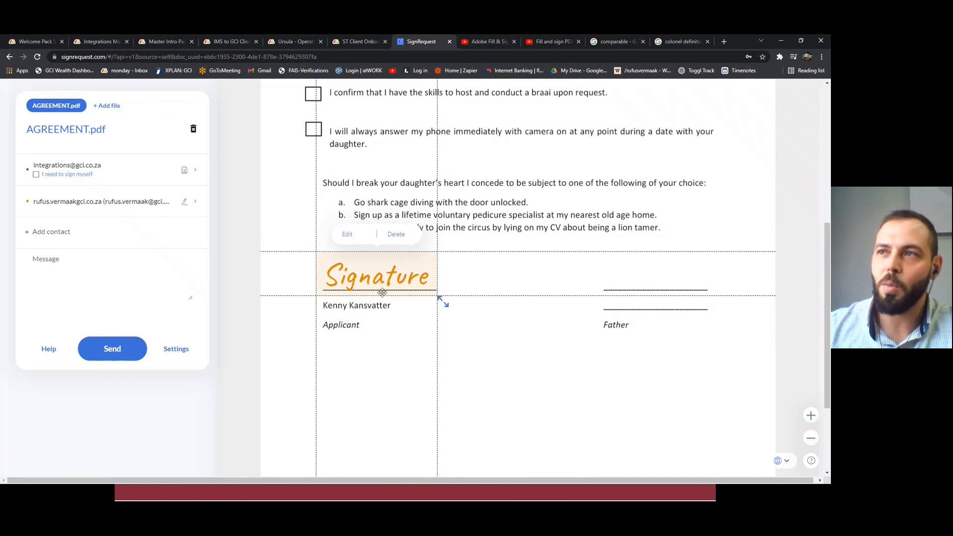
{"action": "left_click", "coordinate": [563, 381]}
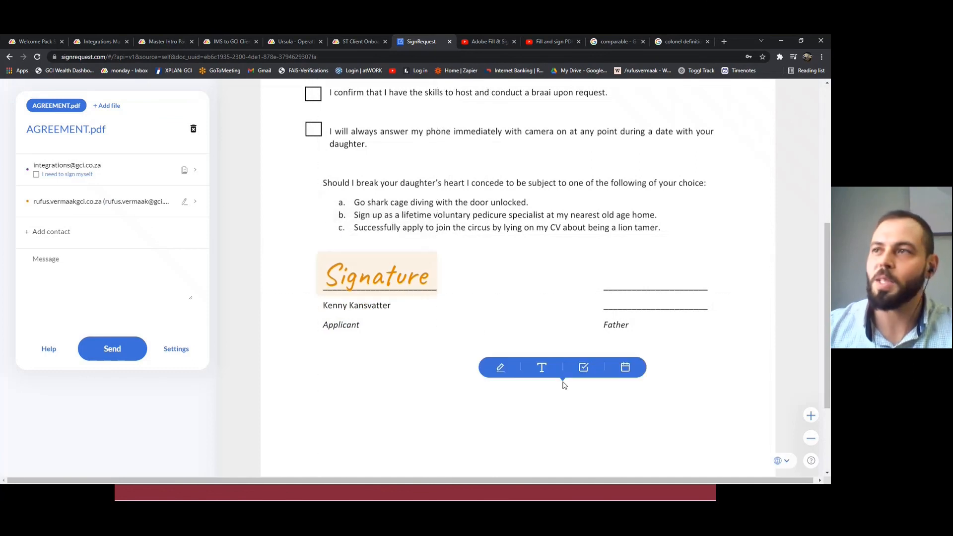
{"action": "left_click", "coordinate": [611, 304]}
{"action": "left_click", "coordinate": [590, 287]}
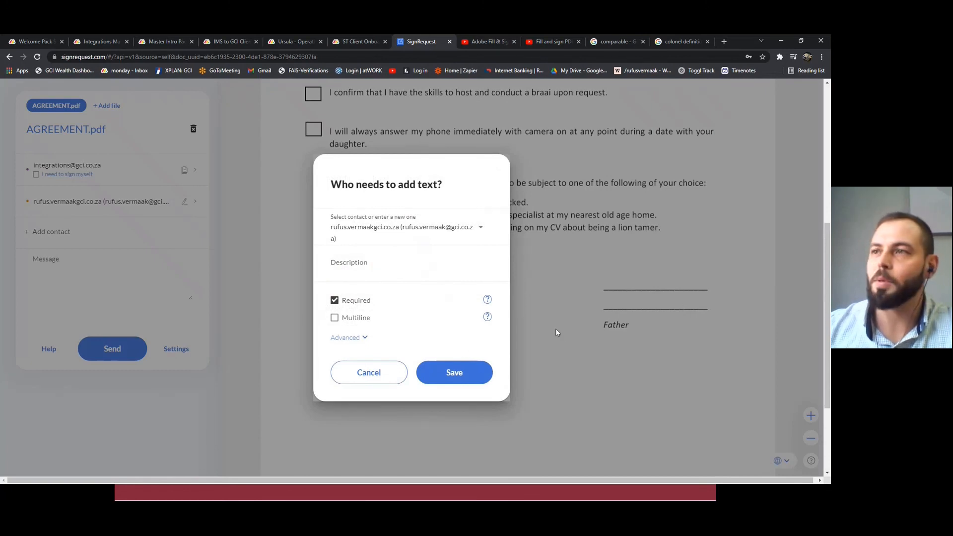
{"action": "left_click", "coordinate": [371, 379]}
Add a second signature field for the signer and align it on the upper line of the Father block.
{"action": "left_click", "coordinate": [600, 278]}
{"action": "left_click", "coordinate": [616, 283]}
{"action": "left_click", "coordinate": [613, 283]}
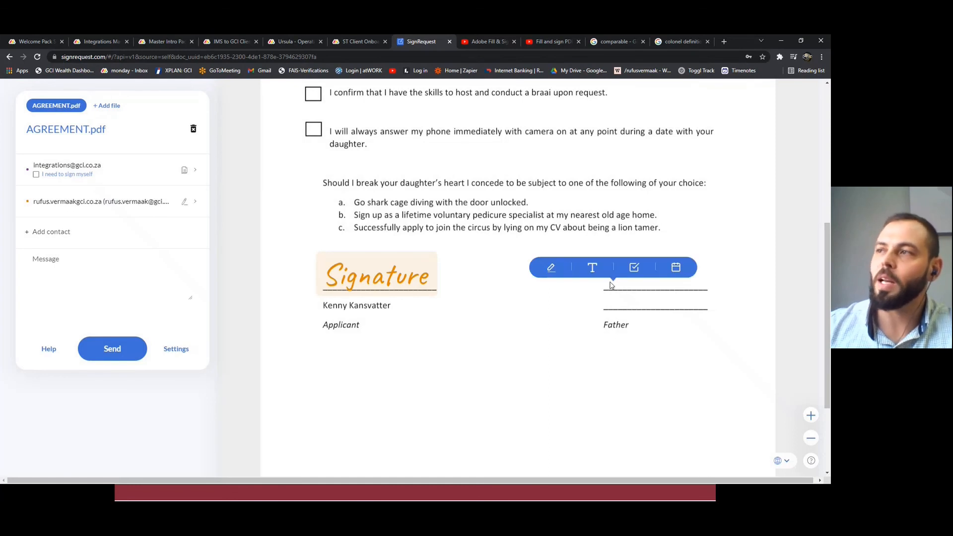
{"action": "left_click", "coordinate": [550, 270]}
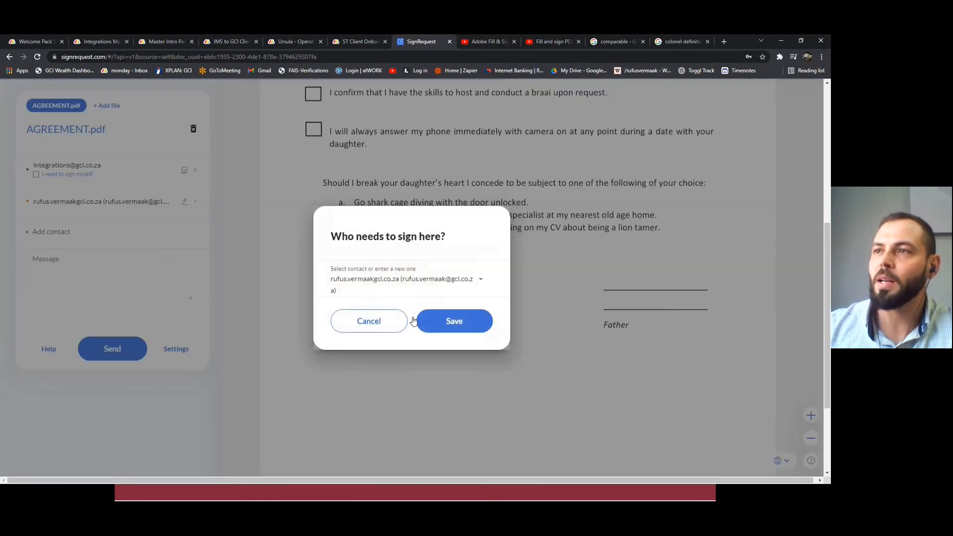
{"action": "left_click", "coordinate": [452, 322]}
{"action": "left_click_drag", "start_coordinate": [655, 310], "coordinate": [634, 281]}
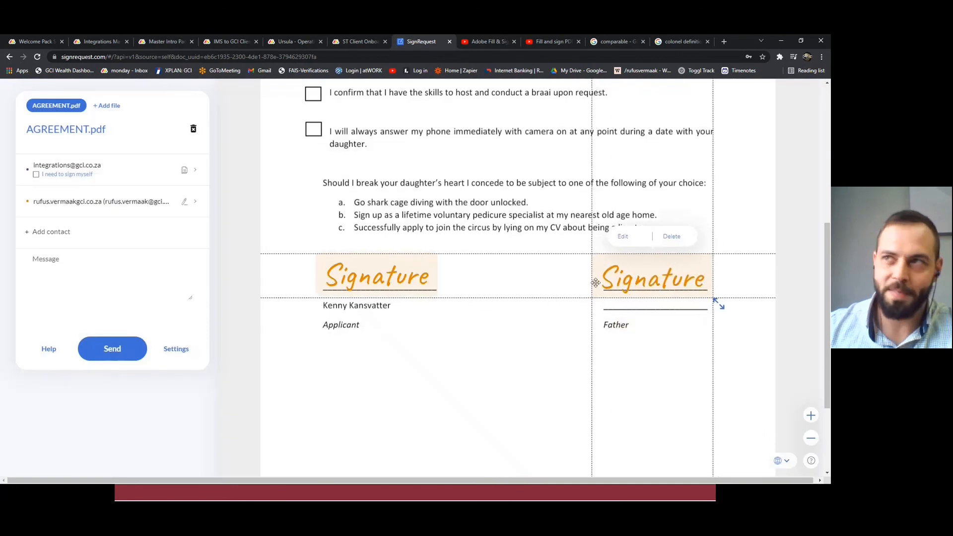
Add a required checkbox field for the signer over the box beside the positive bank balance statement.
{"action": "scroll", "coordinate": [359, 224], "scroll_direction": "up", "scroll_amount": 4}
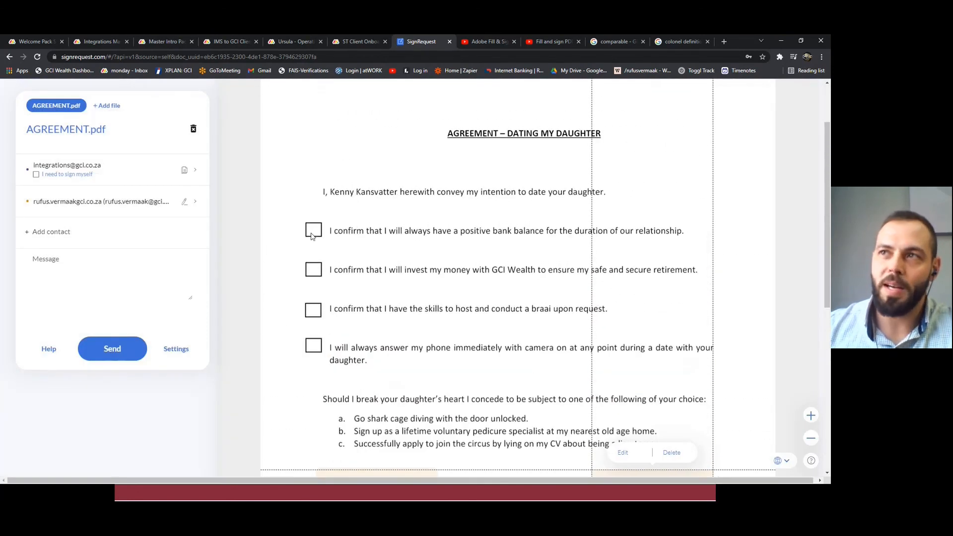
{"action": "left_click", "coordinate": [311, 233]}
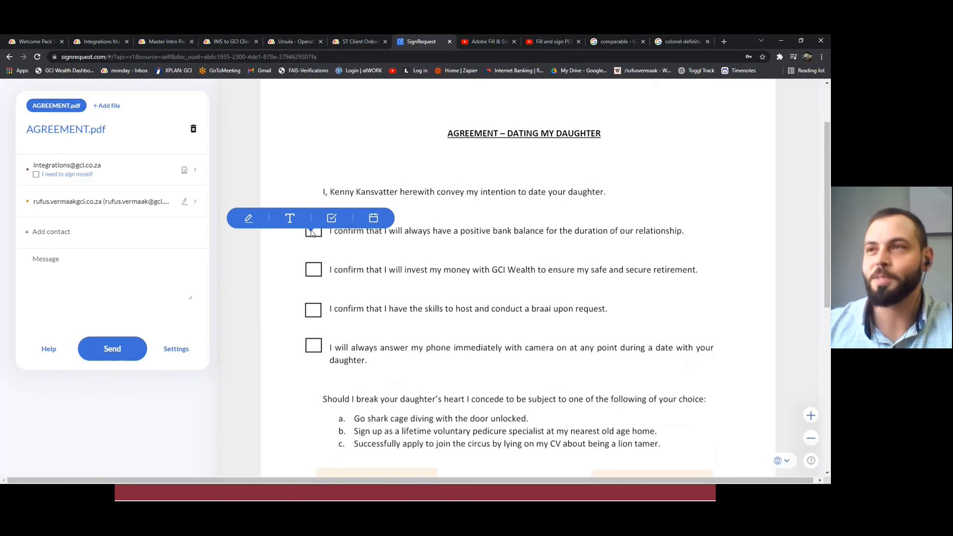
{"action": "left_click", "coordinate": [333, 220]}
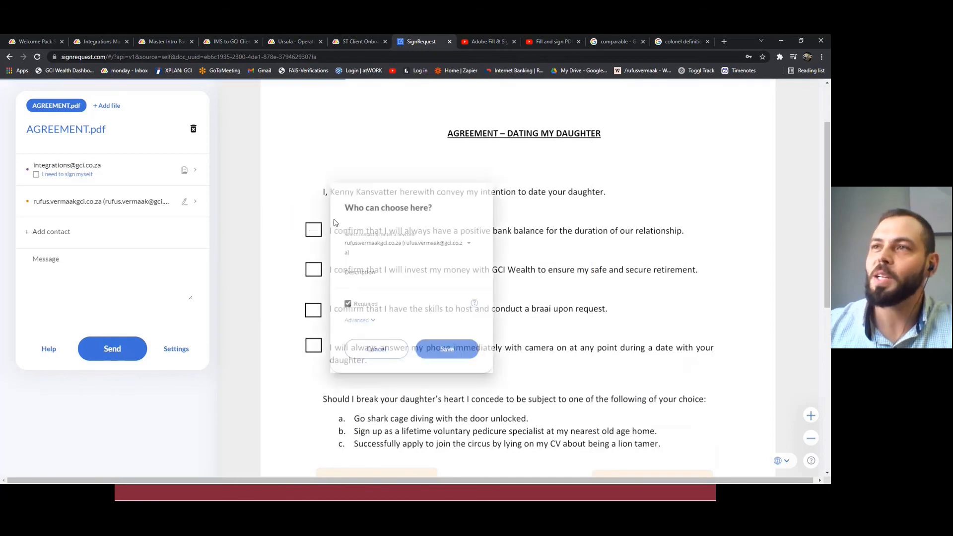
{"action": "left_click", "coordinate": [461, 367]}
{"action": "mouse_move", "coordinate": [324, 248]}
{"action": "left_mouse_down"}
{"action": "mouse_move", "coordinate": [356, 292]}
{"action": "mouse_move", "coordinate": [319, 240]}
{"action": "left_mouse_up"}
{"action": "left_click", "coordinate": [411, 277]}
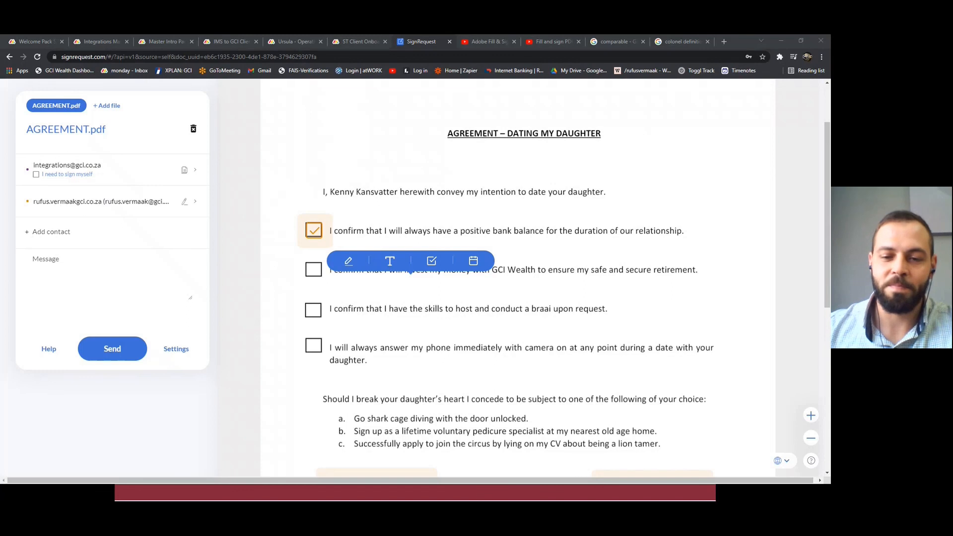
Switch to the presentation and advance past the "DEMO 2: SignRequest" slide.
{"action": "key", "text": "alt+Tab"}
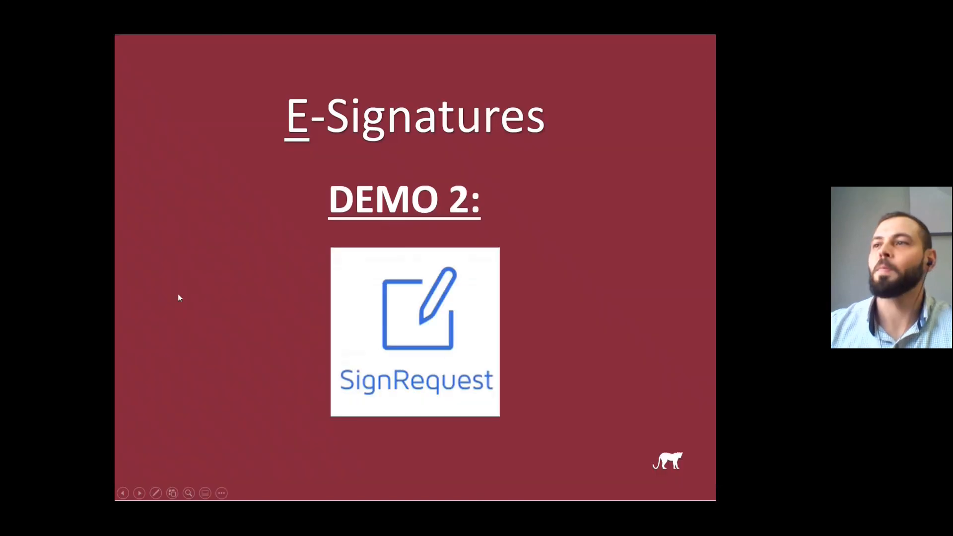
{"action": "left_click", "coordinate": [294, 345]}
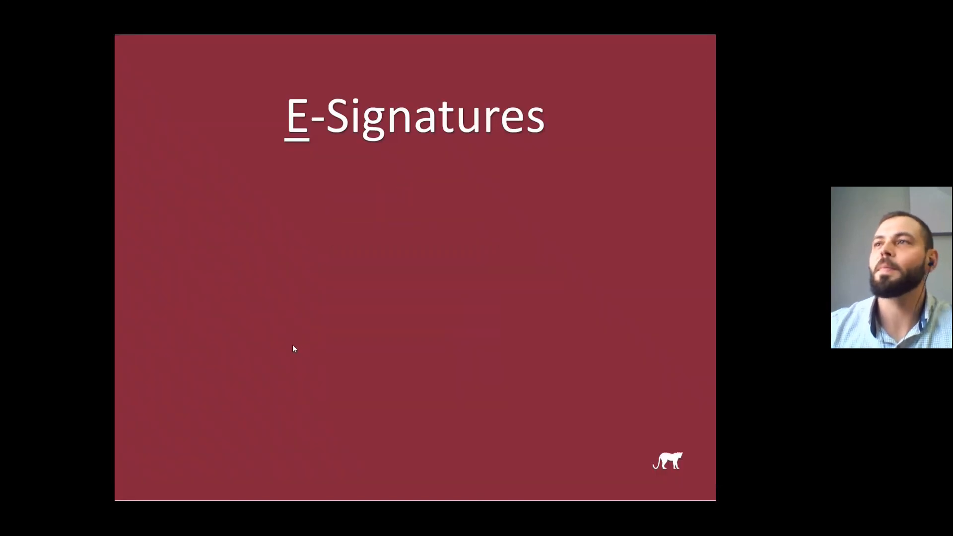
Reveal the "Adobe Revision" slide content, switch to YouTube in the browser, and play "Fill and sign PDF forms | Adobe Document Cloud" in full screen.
{"action": "left_click", "coordinate": [293, 345]}
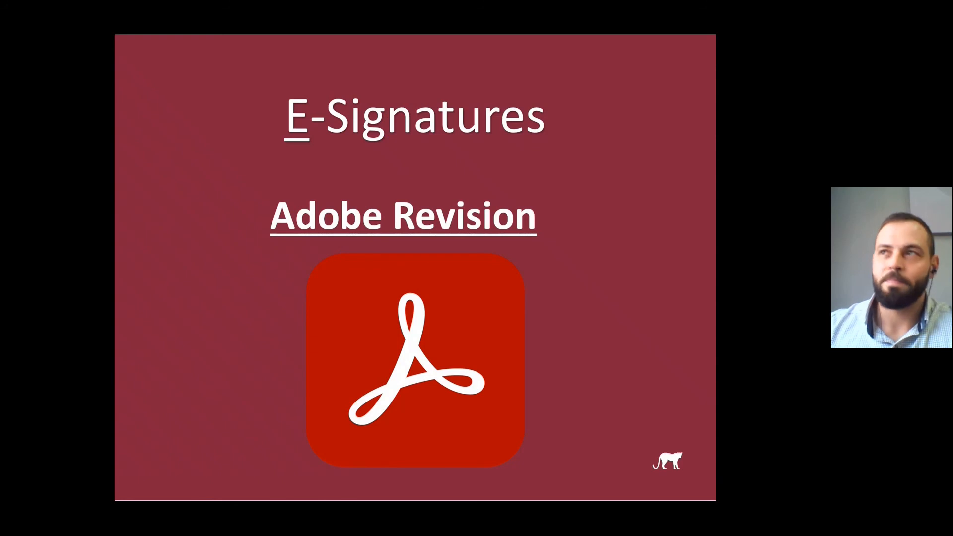
{"action": "key", "text": "alt+Tab"}
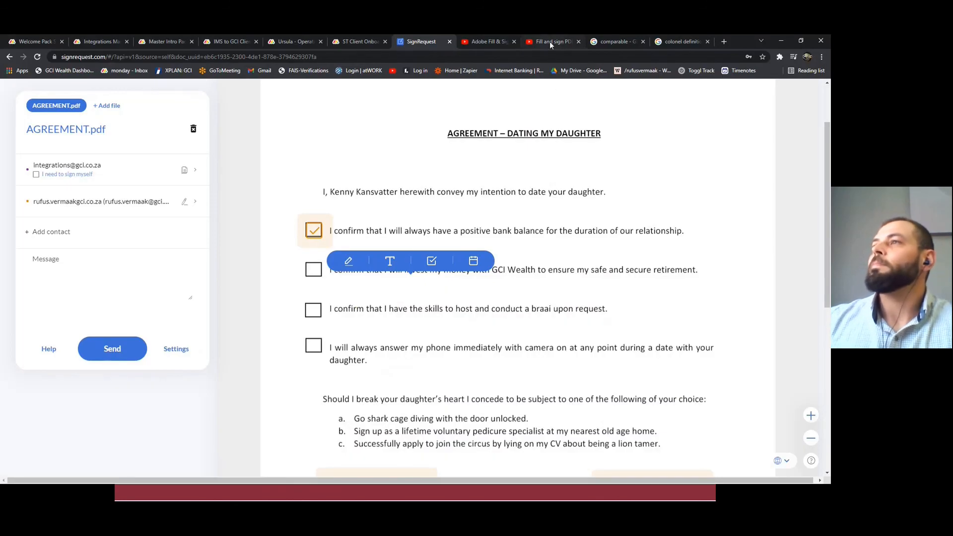
{"action": "left_click", "coordinate": [531, 41]}
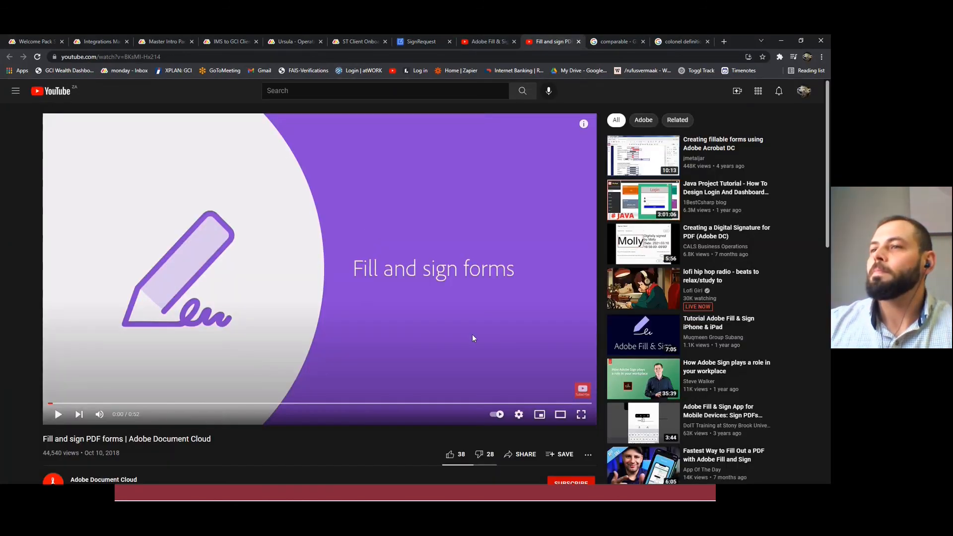
{"action": "left_click", "coordinate": [472, 337]}
{"action": "left_click", "coordinate": [580, 414]}
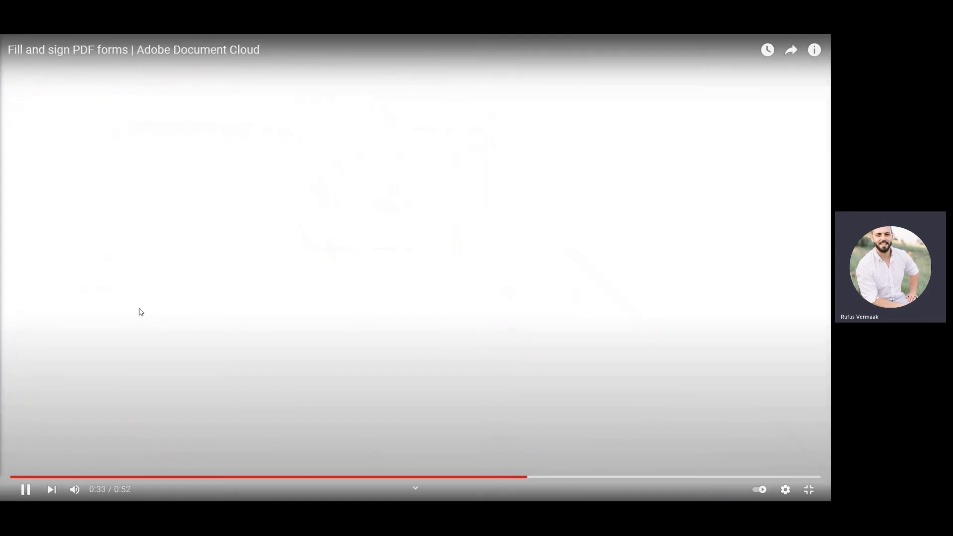
Pause the Fill and sign video and switch back to the presentation at the "Adobe Revision" slide.
{"action": "left_click", "coordinate": [144, 314]}
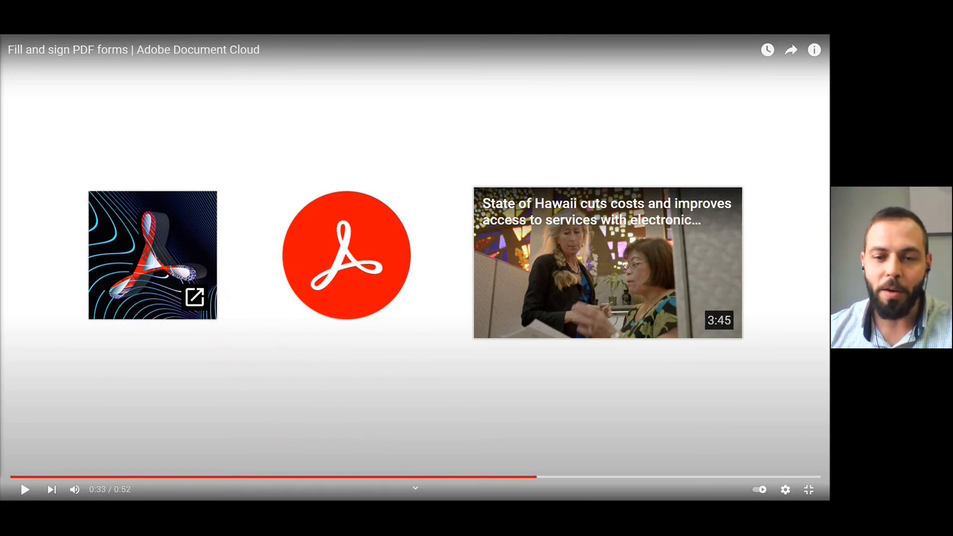
{"action": "key", "text": "alt+Tab"}
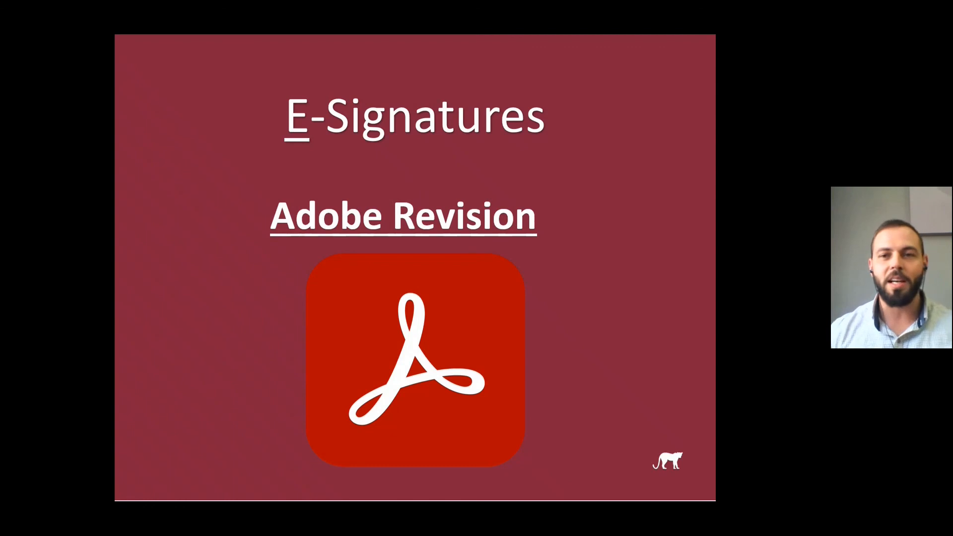